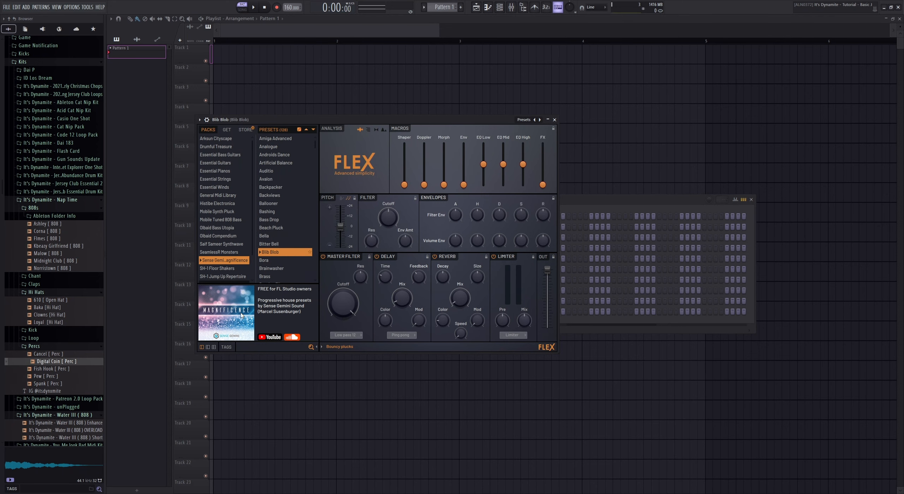
Draw one-bar A#4 and D#5 notes in bar 1 of the Blib Blob channel's piano roll and start playback
{"action": "left_click", "coordinate": [245, 130]}
{"action": "left_click", "coordinate": [568, 200]}
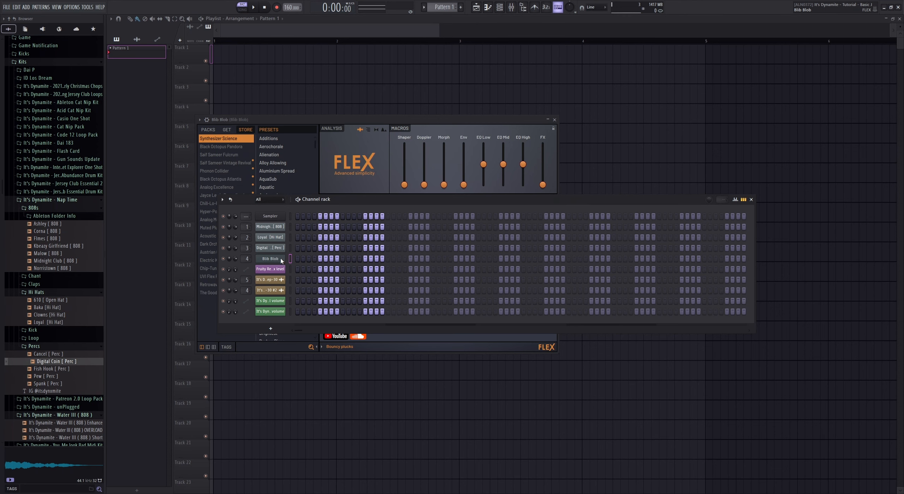
{"action": "key", "text": "F7"}
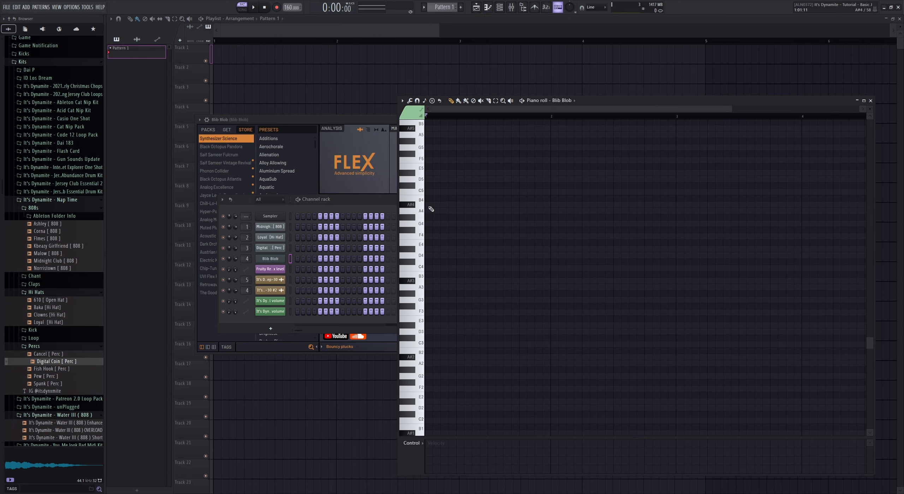
{"action": "left_click", "coordinate": [429, 206]}
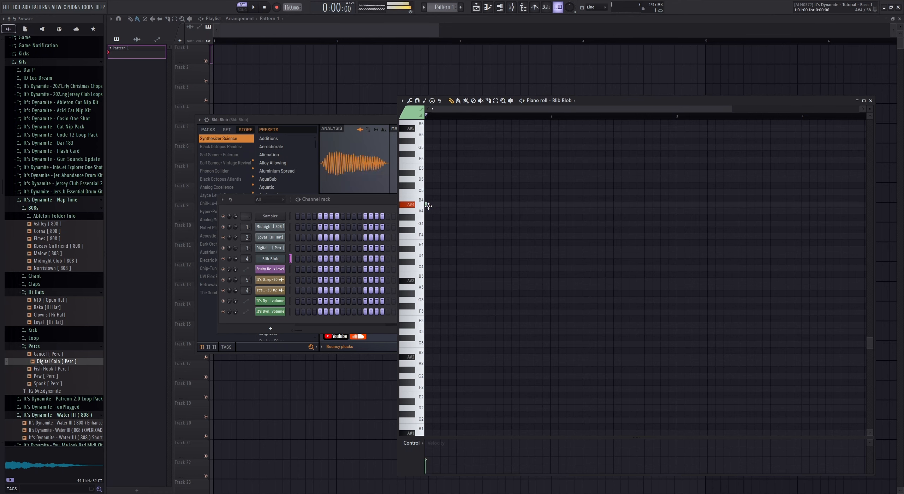
{"action": "left_click_drag", "start_coordinate": [427, 205], "coordinate": [554, 213]}
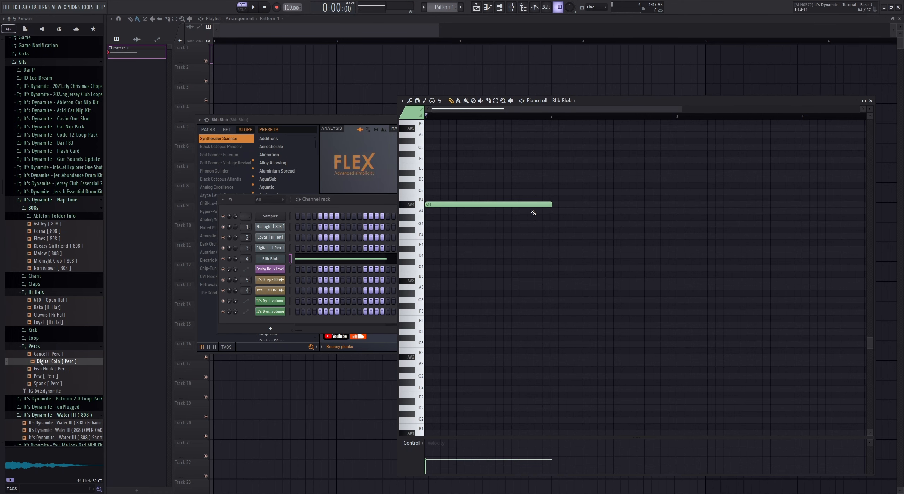
{"action": "key", "text": "ctrl+z"}
{"action": "left_click_drag", "start_coordinate": [429, 206], "coordinate": [550, 206]}
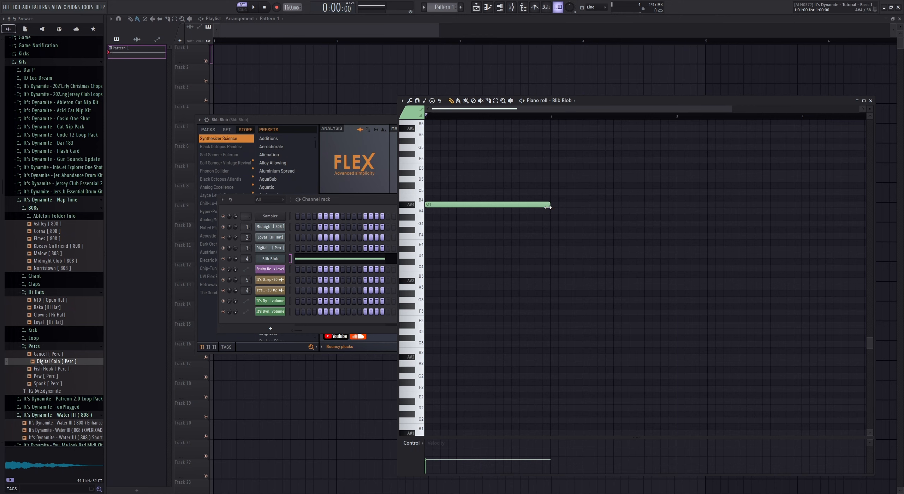
{"action": "left_click", "coordinate": [426, 173]}
{"action": "key", "text": "space"}
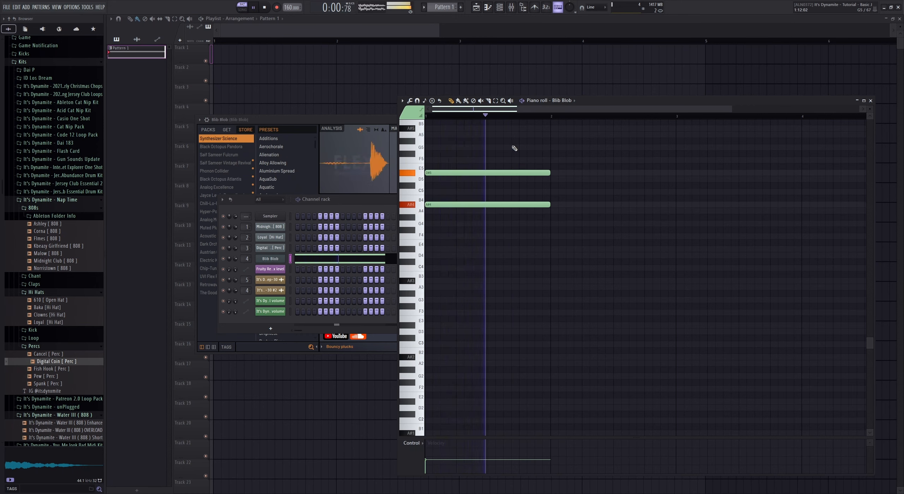
{"action": "left_click", "coordinate": [555, 166]}
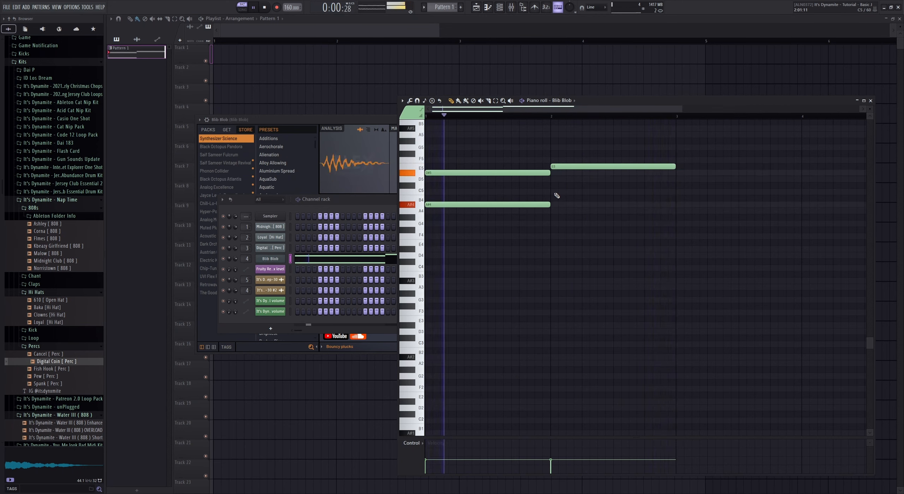
{"action": "scroll", "coordinate": [543, 199], "scroll_direction": "down", "scroll_amount": 3}
{"action": "right_click", "coordinate": [529, 167]}
{"action": "key", "text": "space"}
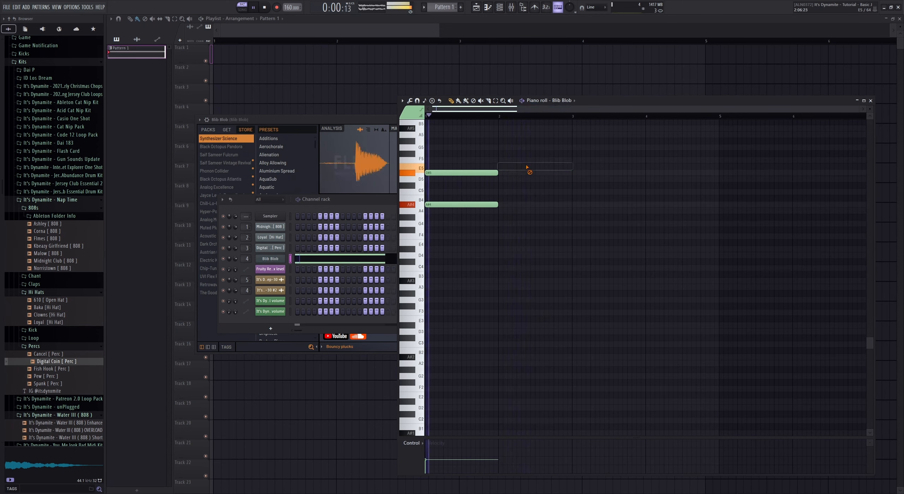
Duplicate the A#4 and D#5 chord into bars 2 and 3
{"action": "key", "text": "ctrl+b"}
{"action": "key", "text": "space"}
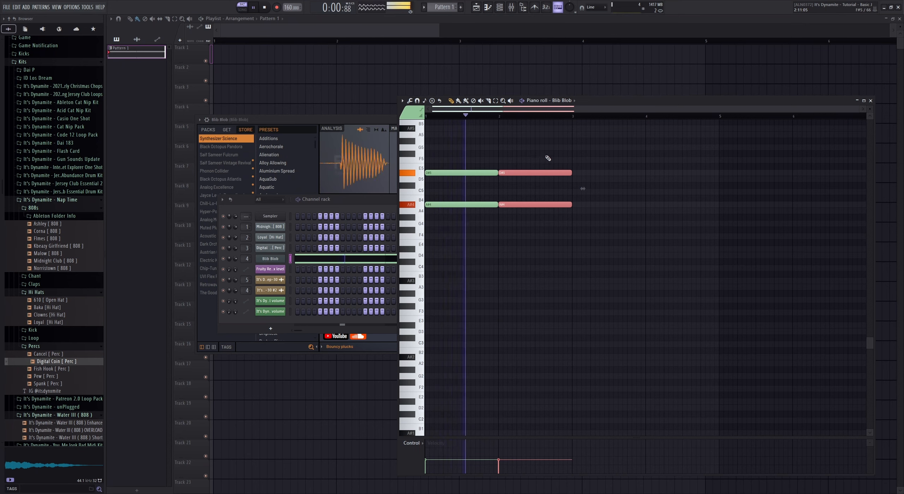
{"action": "key", "text": "ctrl+b"}
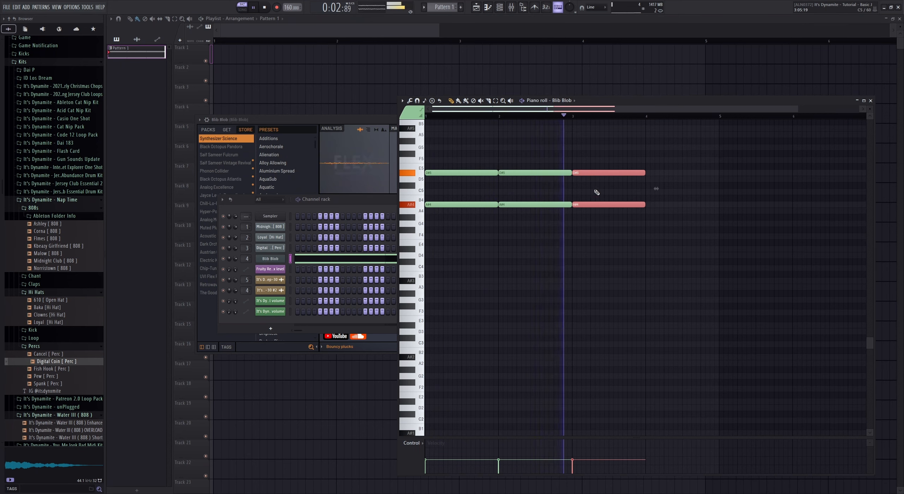
Raise the bar 3 D#5 note to E5 and add a one-bar E5 note in bar 4
{"action": "key", "text": "ctrl+d"}
{"action": "left_click_drag", "start_coordinate": [588, 173], "coordinate": [588, 166]}
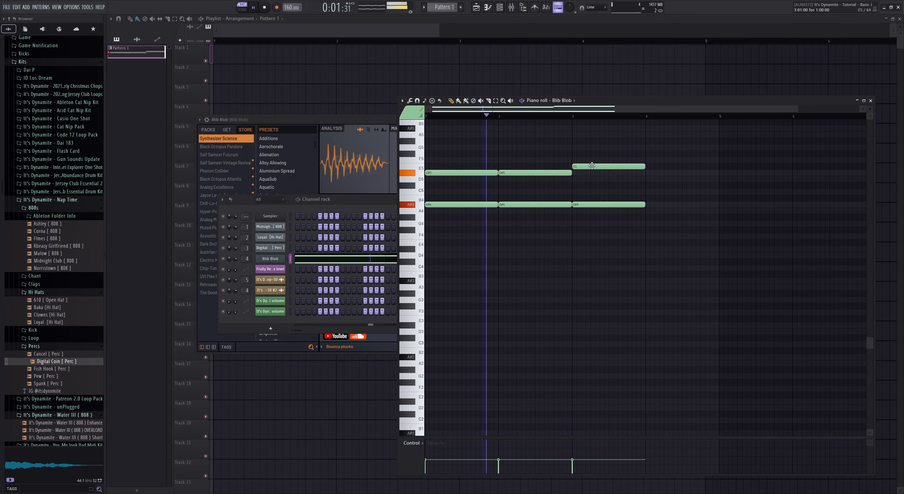
{"action": "left_click", "coordinate": [651, 167]}
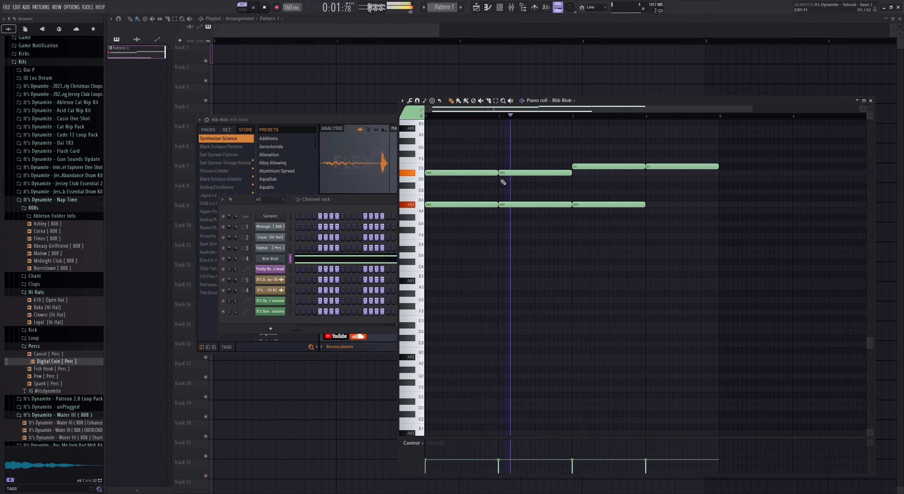
{"action": "key", "text": "space"}
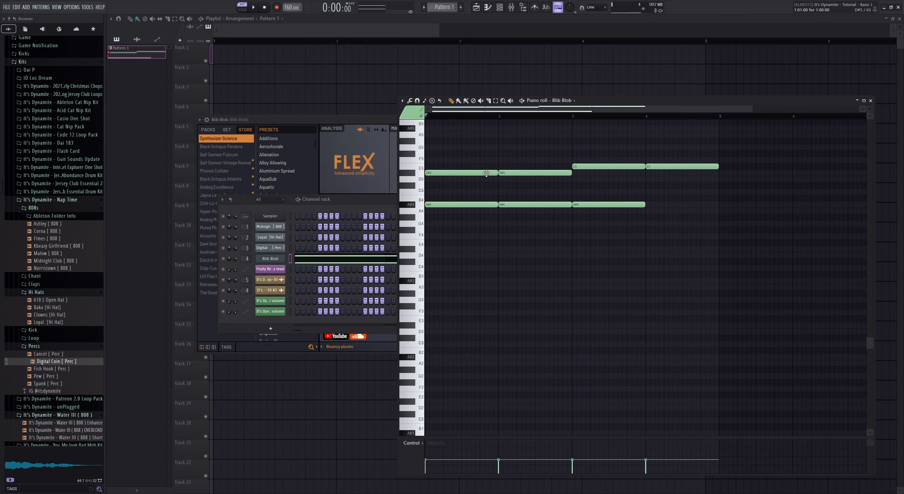
Place Pattern 1 on Track 1 of the playlist, aligned to the start of bar 1
{"action": "left_click", "coordinate": [230, 63]}
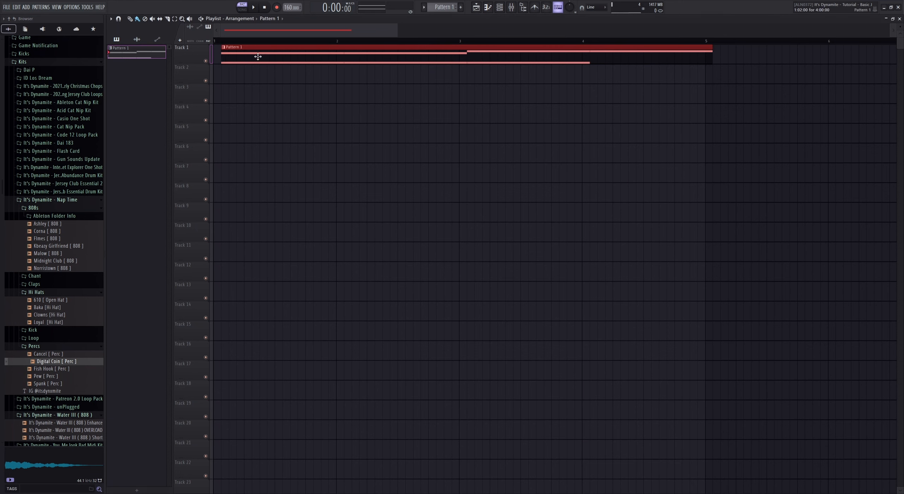
{"action": "left_click_drag", "start_coordinate": [257, 57], "coordinate": [246, 57]}
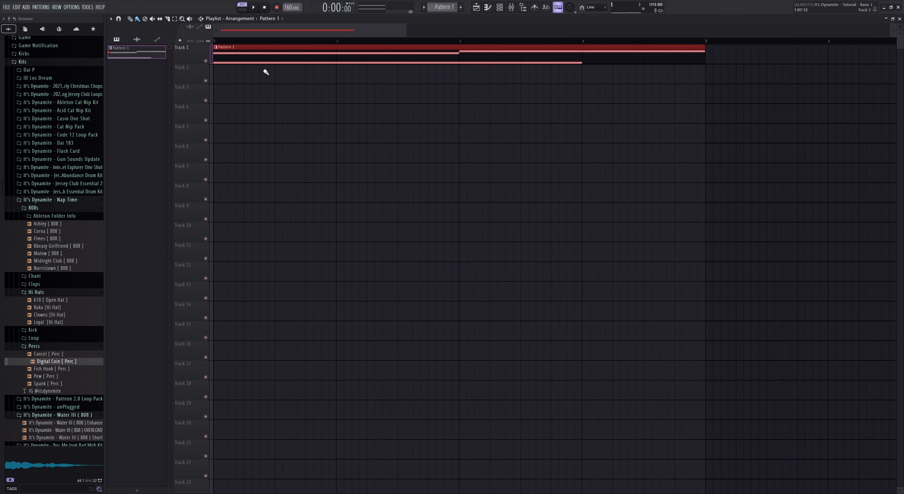
{"action": "key", "text": "ctrl+d"}
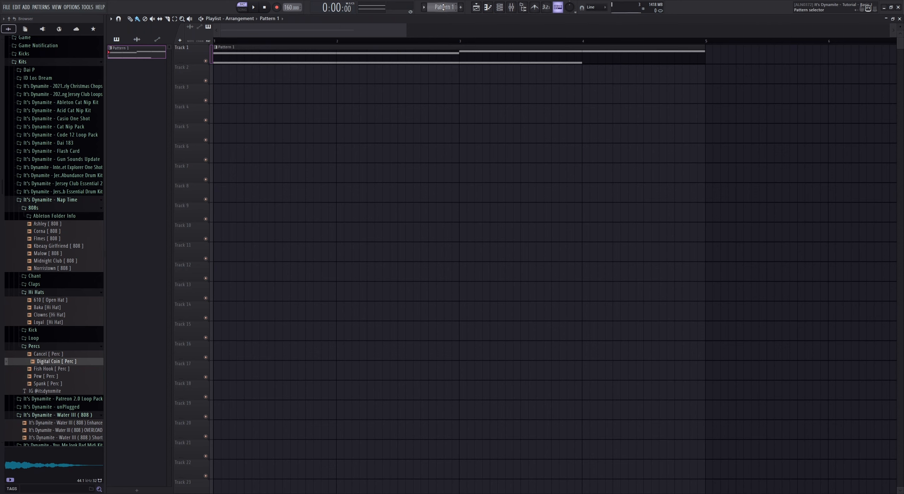
Create Pattern 2 and place it on Track 2 of the playlist at the start of bar 1
{"action": "scroll", "coordinate": [443, 7], "scroll_direction": "down", "scroll_amount": 1}
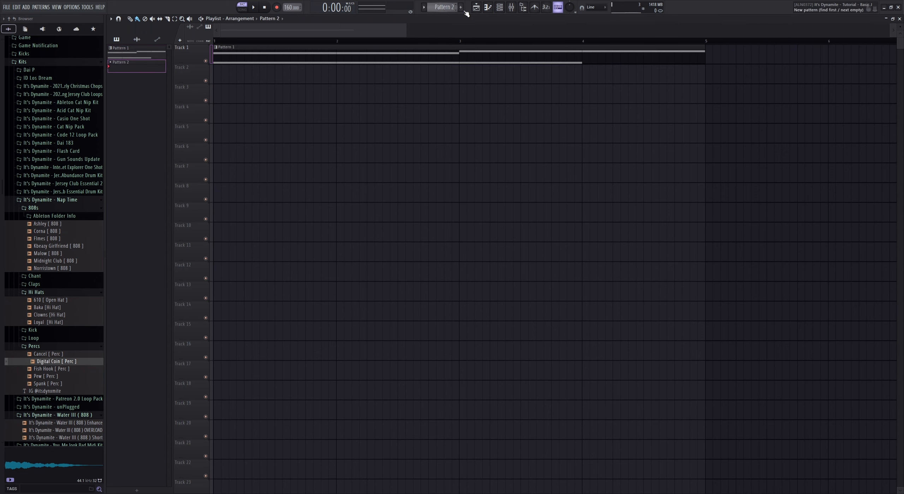
{"action": "left_click", "coordinate": [223, 74]}
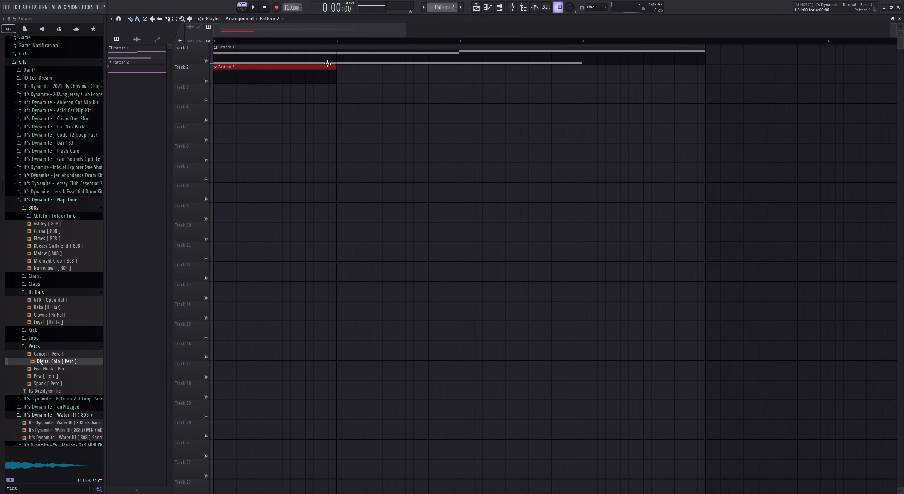
Add short A#4 notes on steps 1, 5, 9, 12 and 15 of bar 1 in the Midnight Club 808's piano roll
{"action": "left_click", "coordinate": [506, 8]}
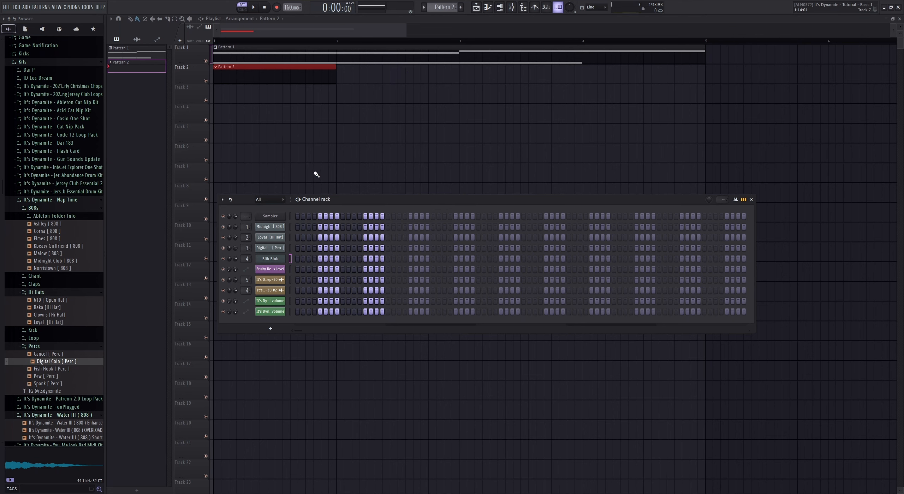
{"action": "left_click", "coordinate": [292, 227]}
{"action": "key", "text": "F7"}
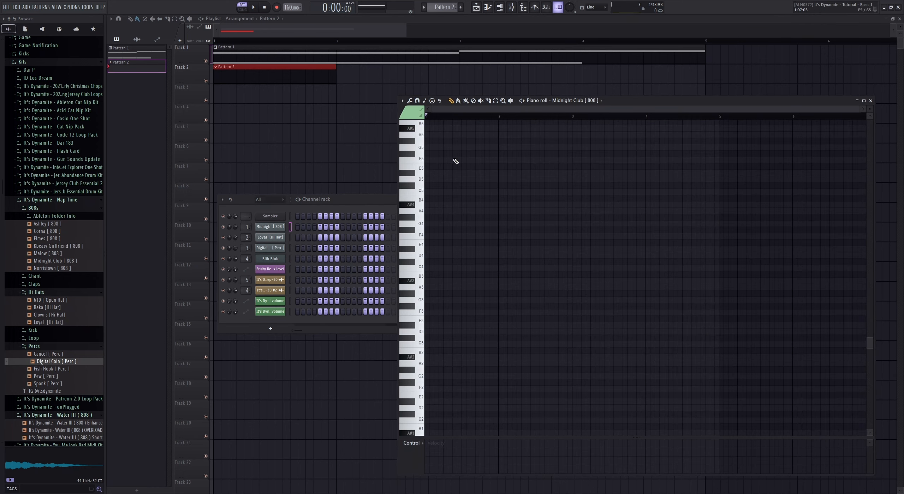
{"action": "scroll", "coordinate": [448, 162], "scroll_direction": "up", "scroll_amount": 2}
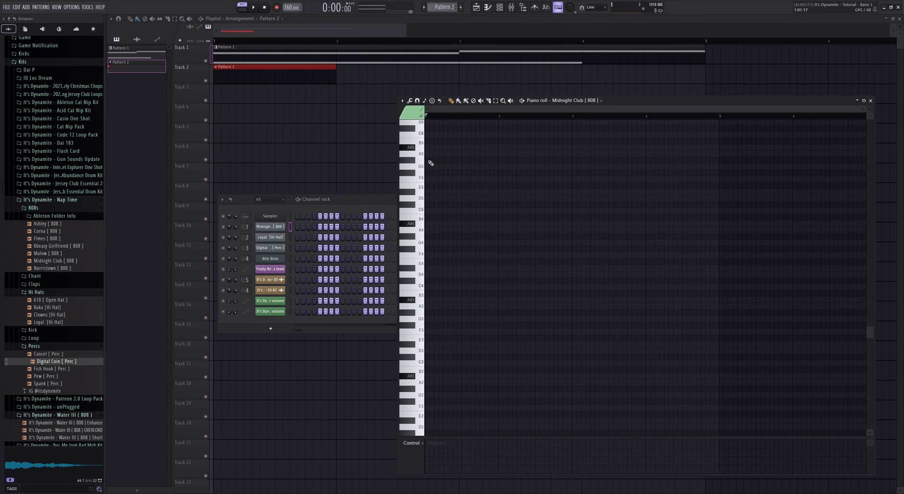
{"action": "scroll", "coordinate": [430, 163], "scroll_direction": "up", "scroll_amount": 3}
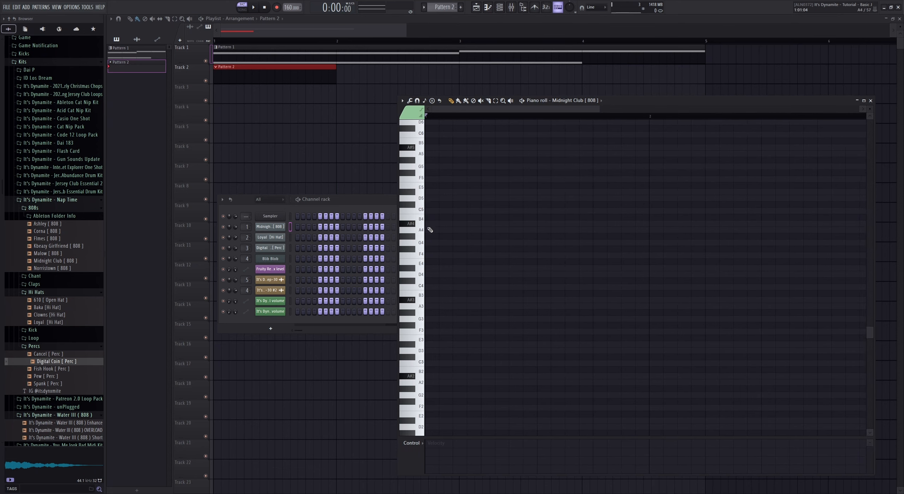
{"action": "left_click", "coordinate": [435, 223]}
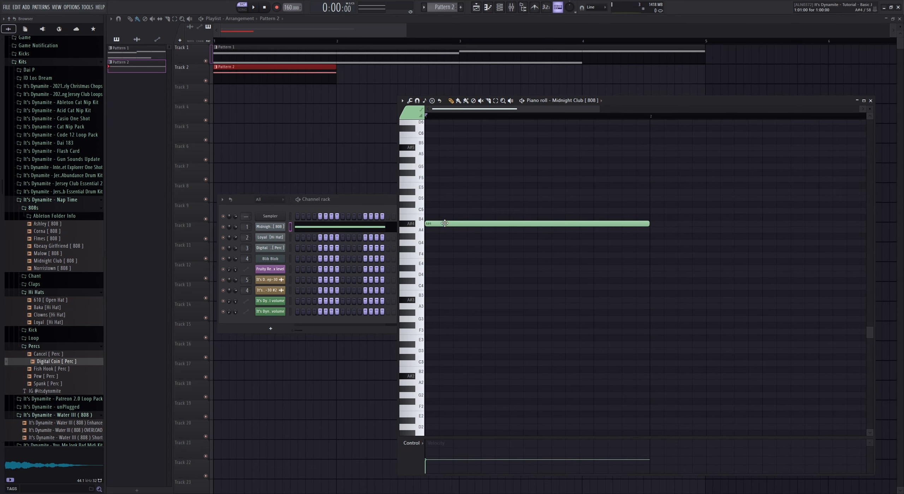
{"action": "right_click", "coordinate": [480, 223]}
{"action": "left_click", "coordinate": [430, 224]}
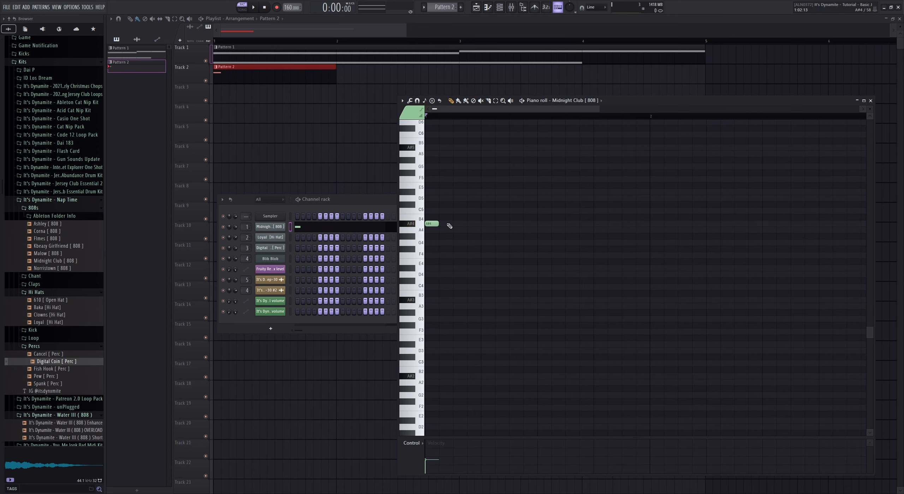
{"action": "left_click", "coordinate": [483, 224]}
{"action": "left_click", "coordinate": [540, 224]}
{"action": "left_click", "coordinate": [580, 223]}
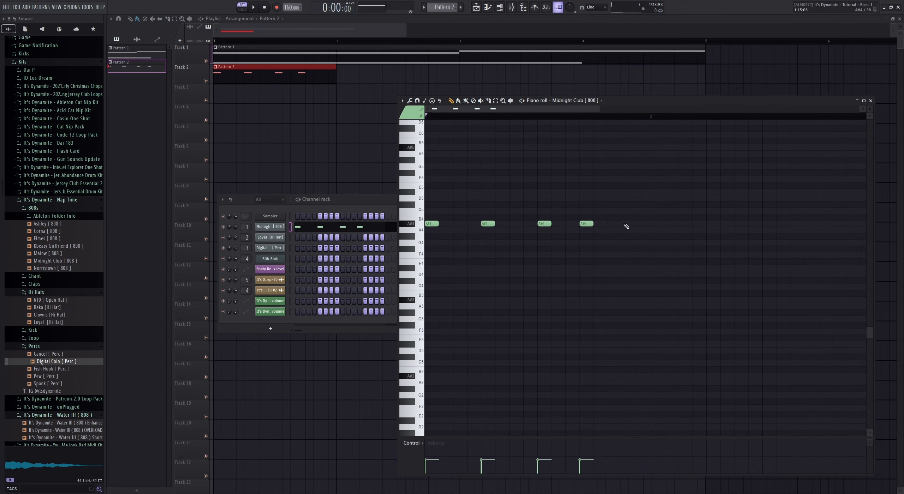
{"action": "left_click", "coordinate": [623, 224]}
Extend the last 808 note to the end of bar 1, apply quick legato to the notes, and audition the pattern
{"action": "left_click_drag", "start_coordinate": [635, 223], "coordinate": [648, 223]}
{"action": "key", "text": "ctrl+l"}
{"action": "key", "text": "space"}
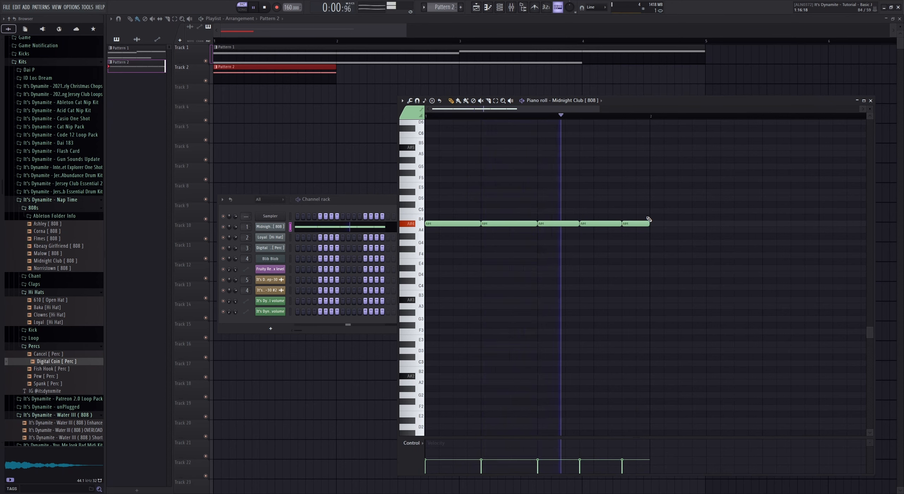
{"action": "key", "text": "space"}
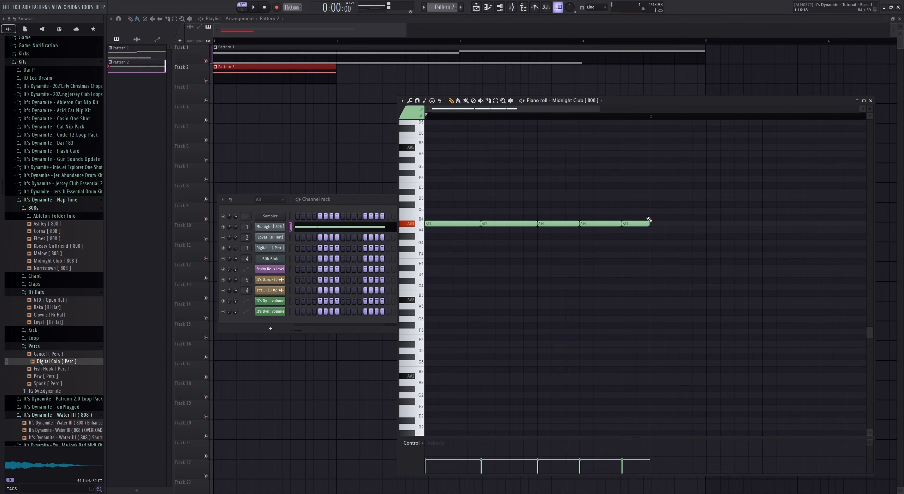
Duplicate the one-bar 808 rhythm three times to fill four bars, and deselect the notes
{"action": "scroll", "coordinate": [592, 194], "scroll_direction": "down", "scroll_amount": 3, "text": "ctrl"}
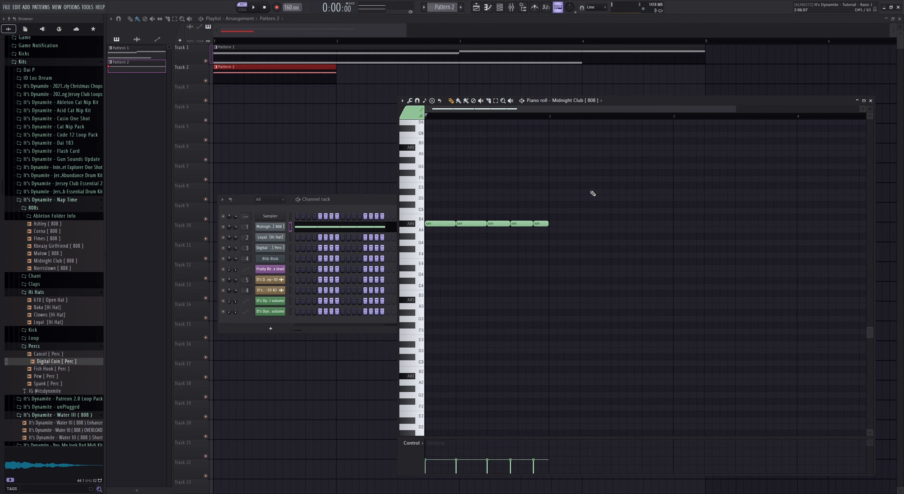
{"action": "key", "text": "ctrl+b"}
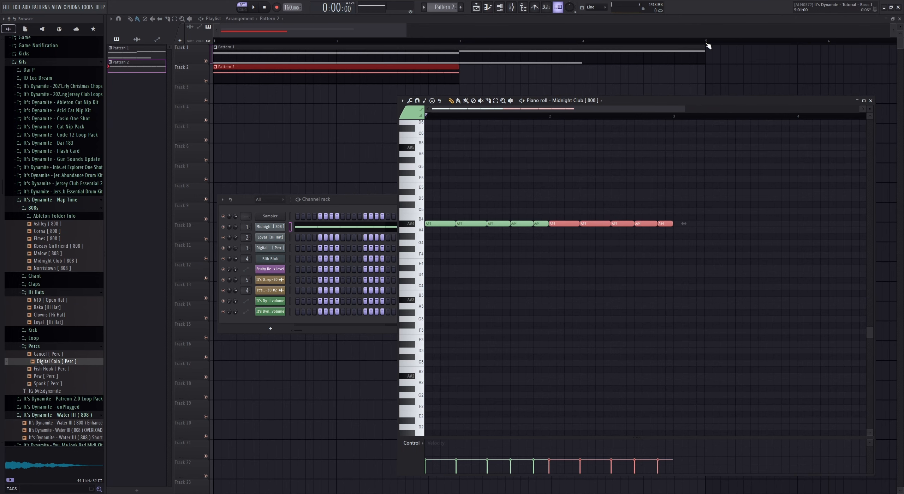
{"action": "key", "text": "ctrl+b"}
{"action": "scroll", "coordinate": [649, 181], "scroll_direction": "down", "scroll_amount": 2, "text": "ctrl"}
{"action": "key", "text": "ctrl+b"}
{"action": "scroll", "coordinate": [643, 181], "scroll_direction": "down", "scroll_amount": 1, "text": "ctrl"}
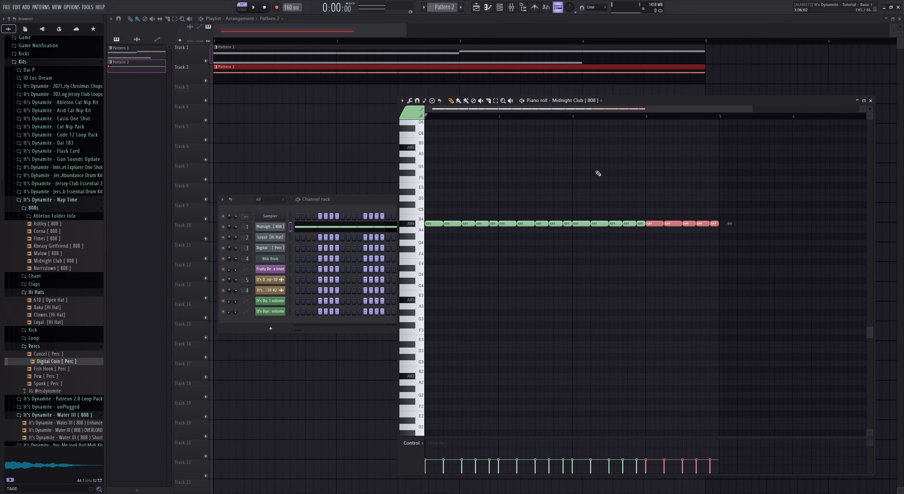
{"action": "key", "text": "ctrl+d"}
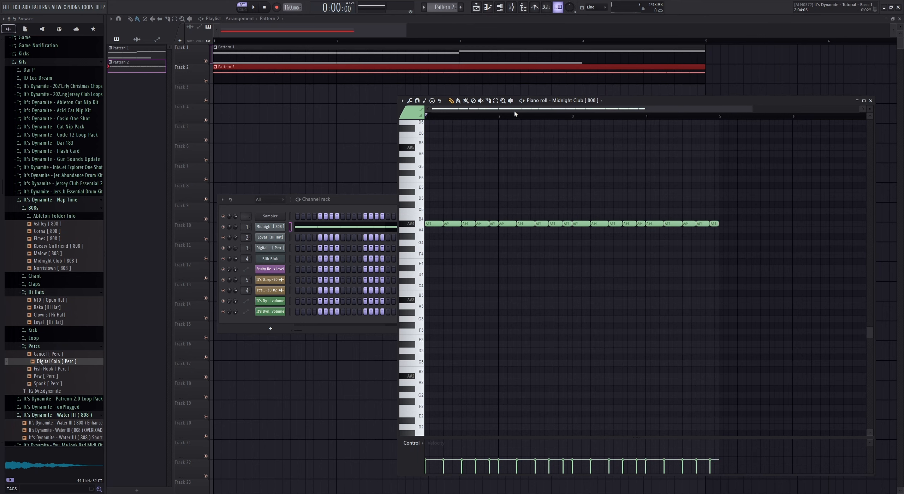
Switch playback to song mode and audition the arrangement of both patterns
{"action": "left_click", "coordinate": [242, 11]}
{"action": "left_click", "coordinate": [255, 8]}
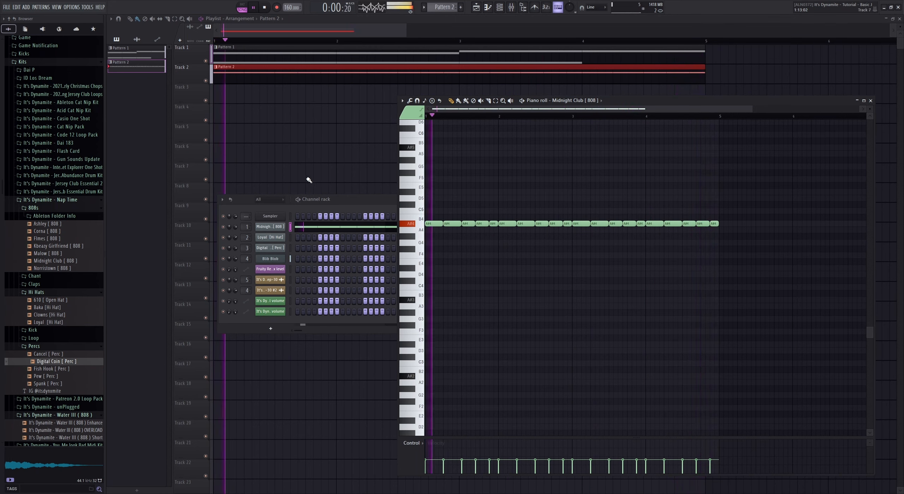
{"action": "key", "text": "space"}
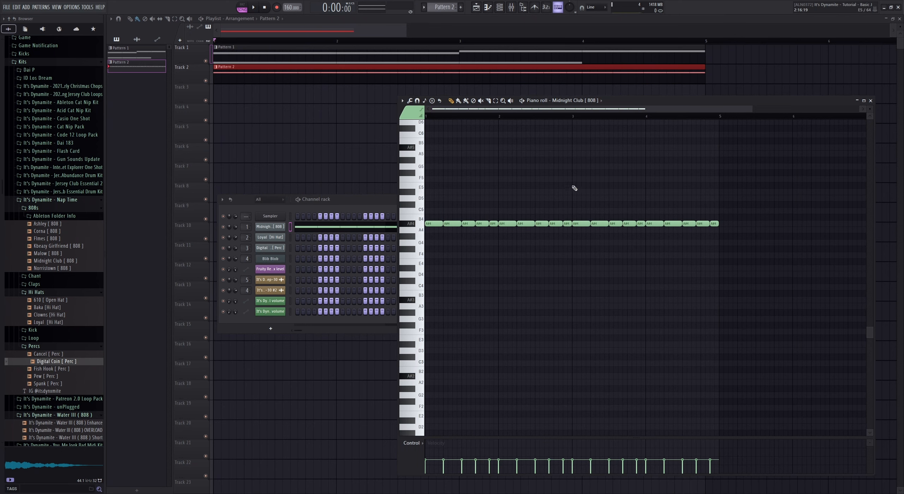
Select all the 808 notes and raise their velocity to maximum
{"action": "left_click_drag", "start_coordinate": [746, 162], "coordinate": [418, 253]}
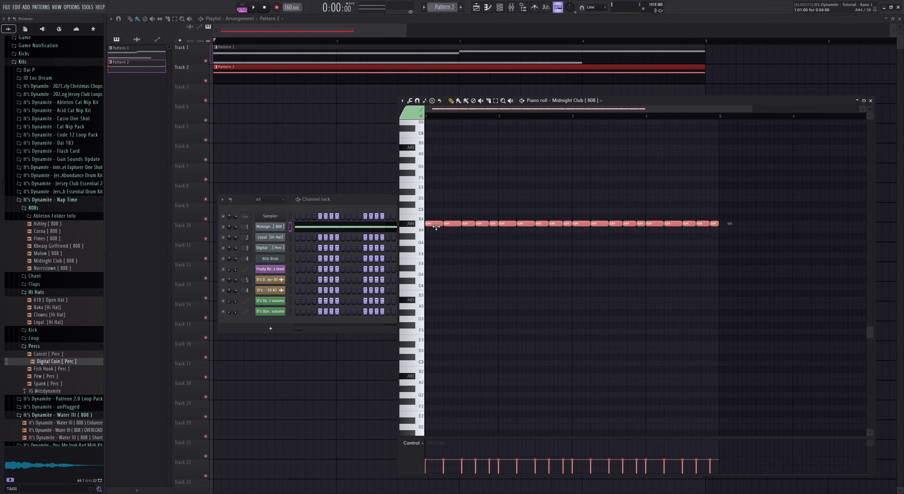
{"action": "scroll", "coordinate": [436, 226], "scroll_direction": "up", "scroll_amount": 8}
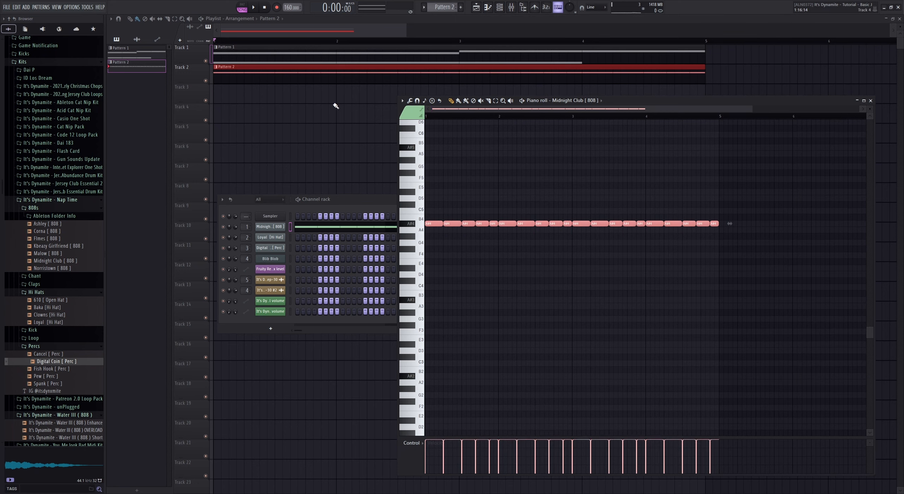
Audition the arrangement and slightly lower the velocity of all the selected 808 notes
{"action": "left_click", "coordinate": [253, 7]}
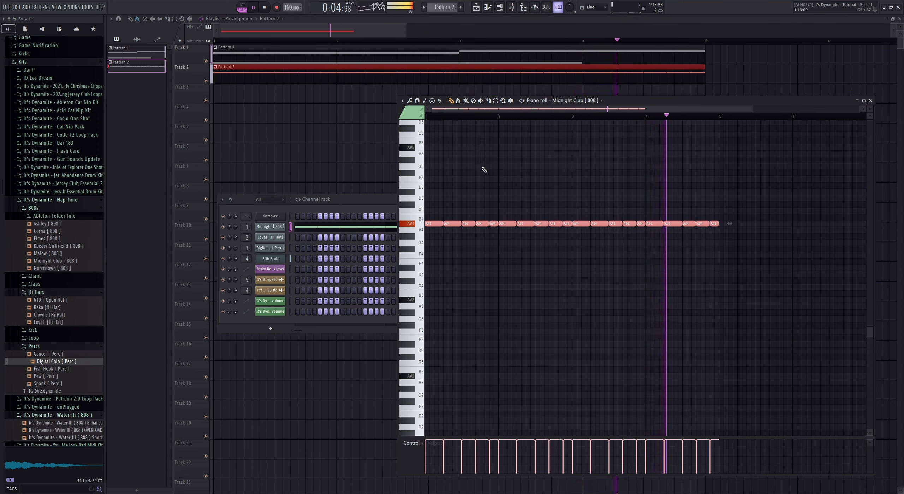
{"action": "key", "text": "space"}
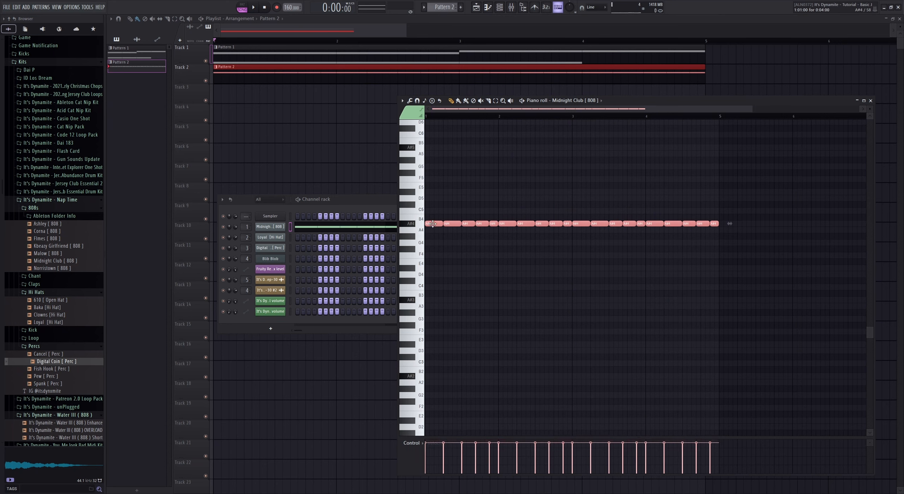
{"action": "key", "text": "space"}
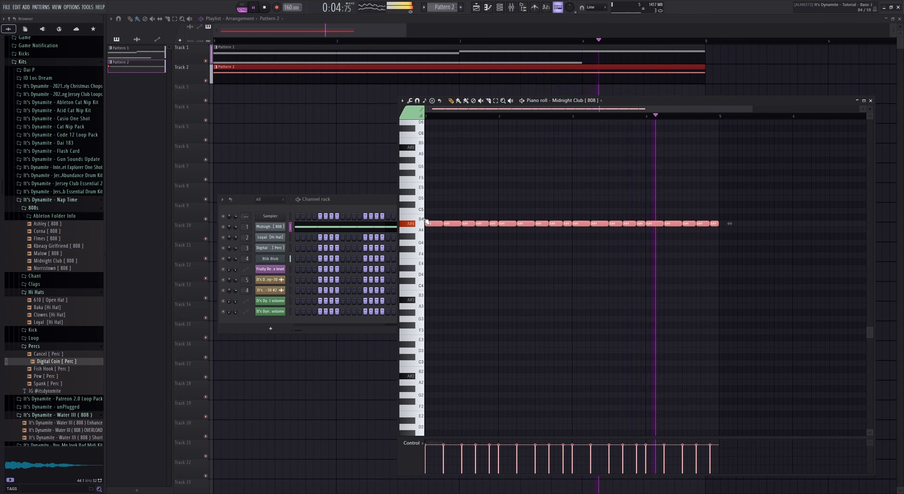
{"action": "key", "text": "space"}
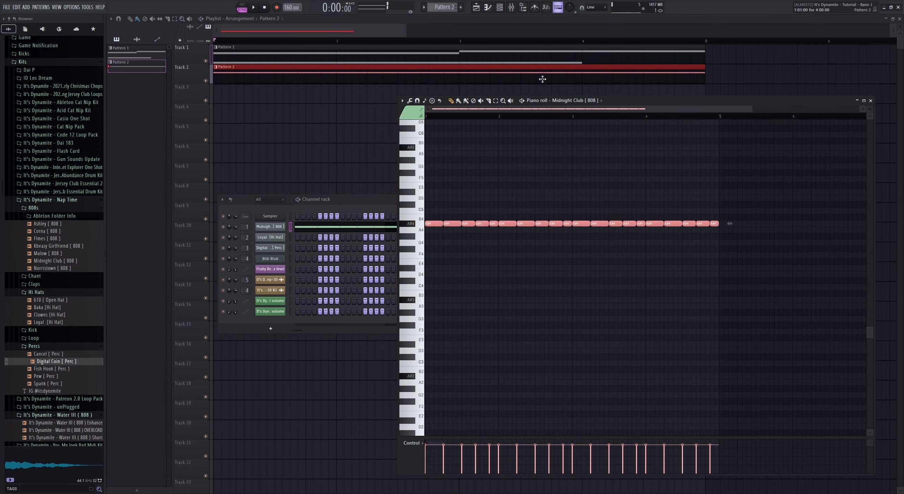
Add the Quick sat waveshaper to the Midnight Club 808 mixer track and audition the arrangement with it
{"action": "left_click", "coordinate": [511, 8]}
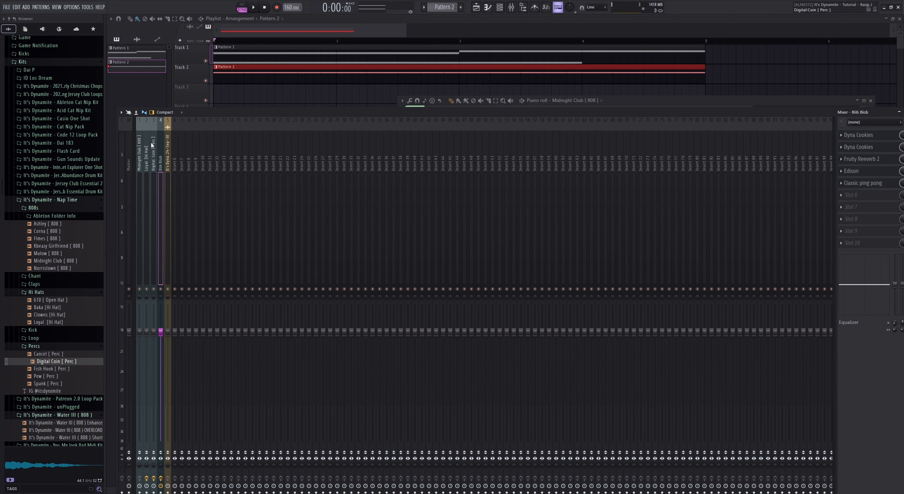
{"action": "left_click", "coordinate": [139, 144]}
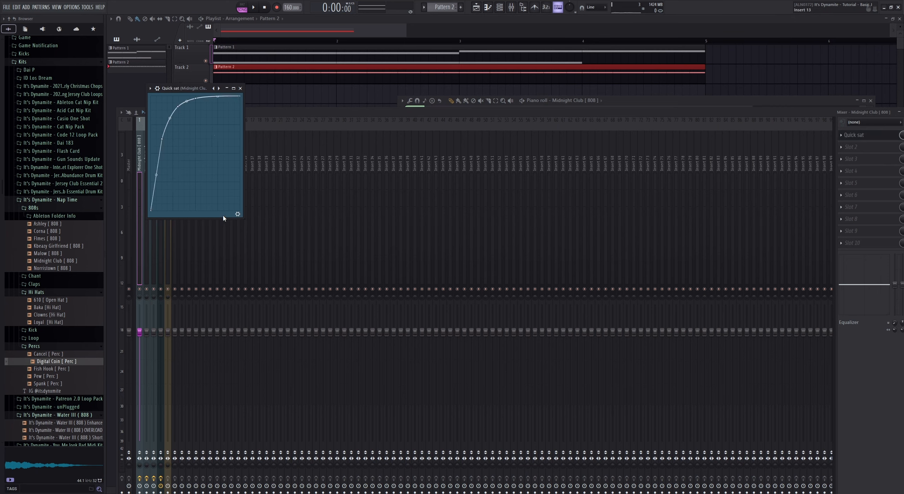
{"action": "key", "text": "space"}
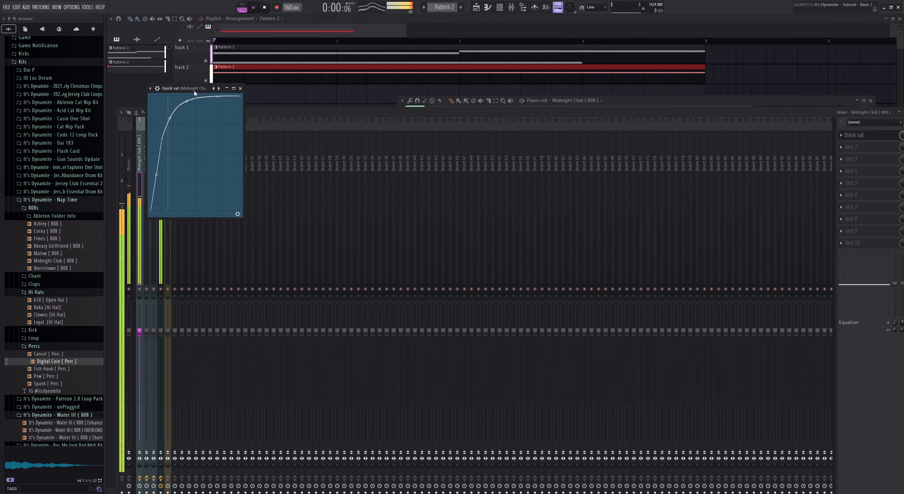
{"action": "left_click_drag", "start_coordinate": [194, 91], "coordinate": [247, 121]}
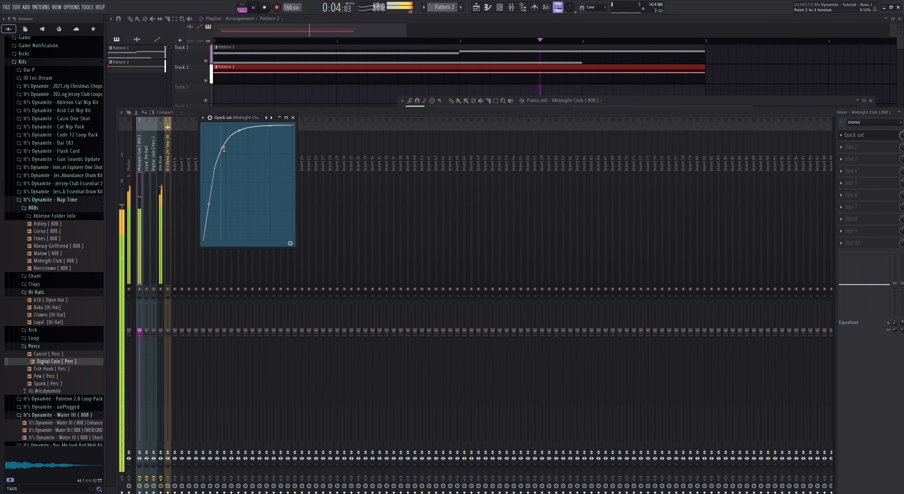
{"action": "key", "text": "space"}
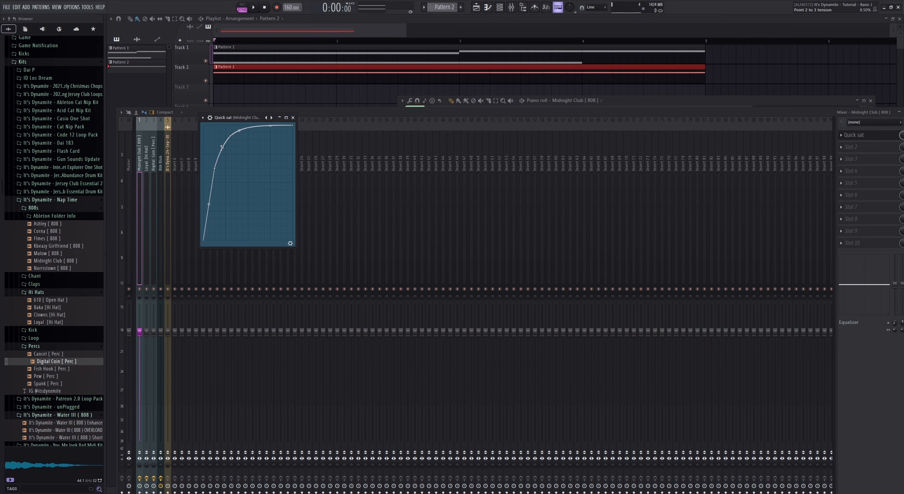
Reshape the Quick sat curve during playback to a steep initial rise with a rounded upper bend, check its extra settings, and close it
{"action": "key", "text": "space"}
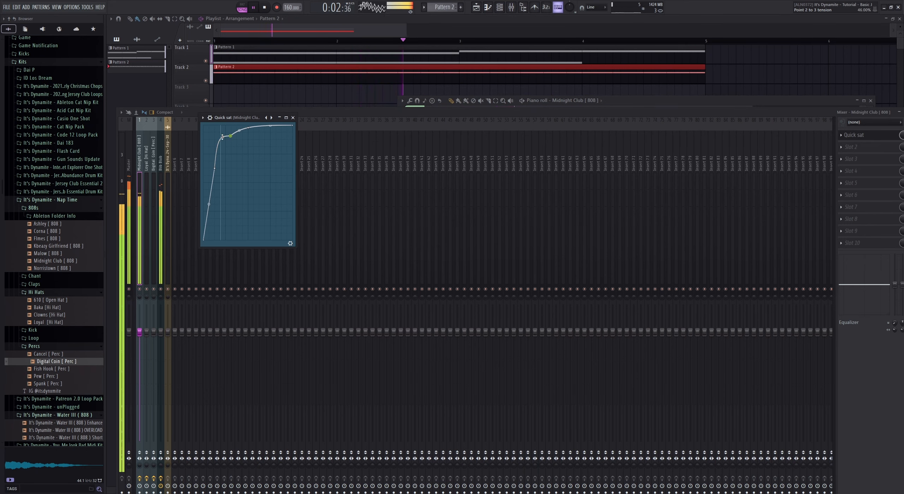
{"action": "left_click_drag", "start_coordinate": [232, 137], "coordinate": [212, 168]}
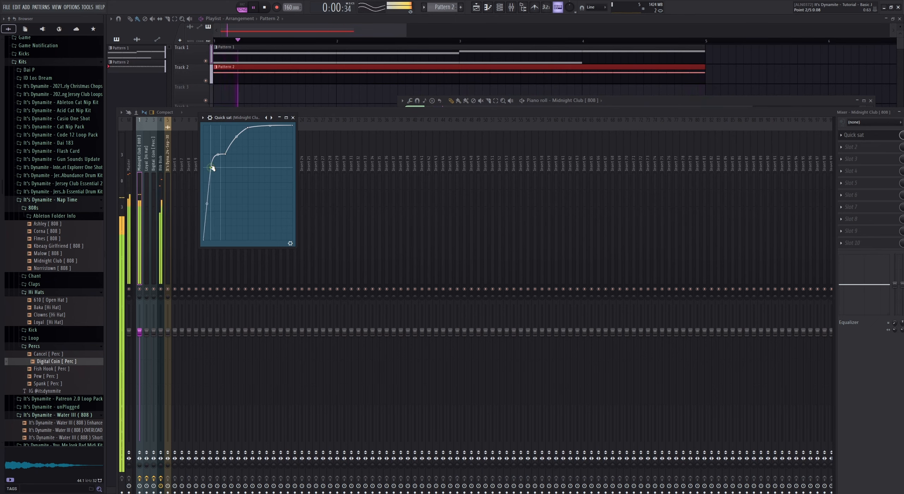
{"action": "left_click_drag", "start_coordinate": [248, 129], "coordinate": [225, 155]}
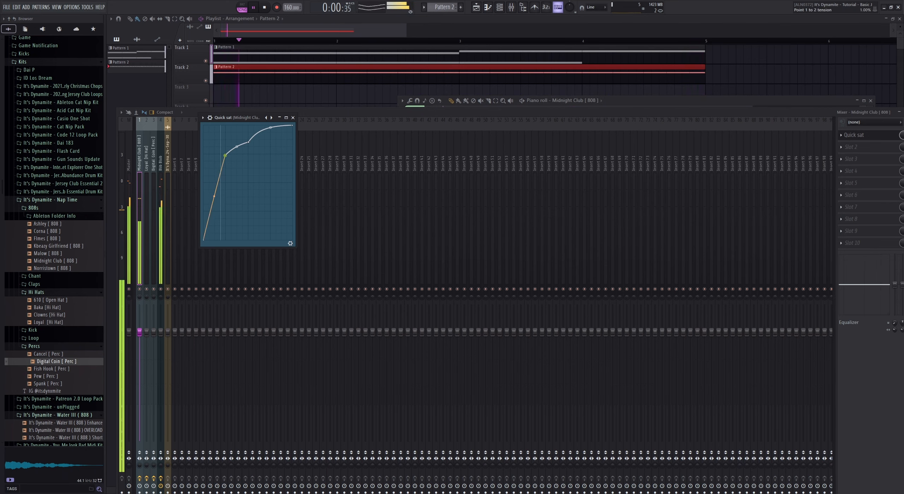
{"action": "left_click_drag", "start_coordinate": [219, 200], "coordinate": [219, 171]}
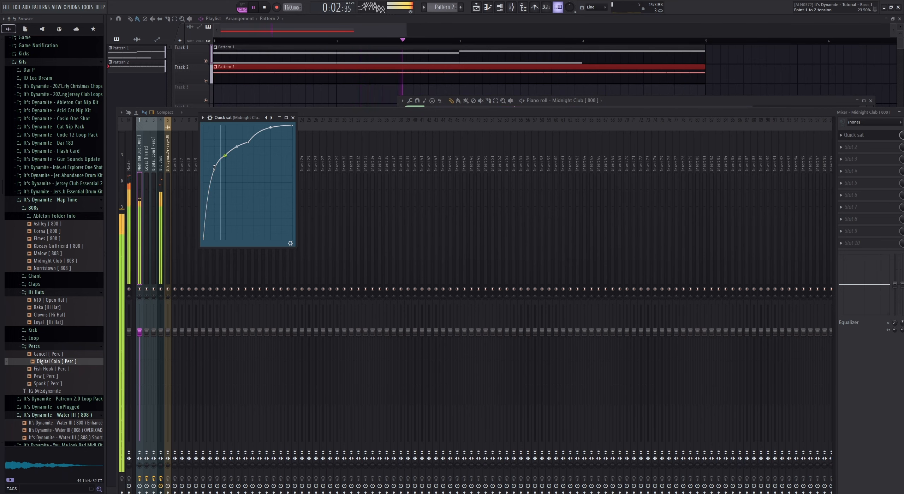
{"action": "left_click_drag", "start_coordinate": [250, 142], "coordinate": [225, 157]}
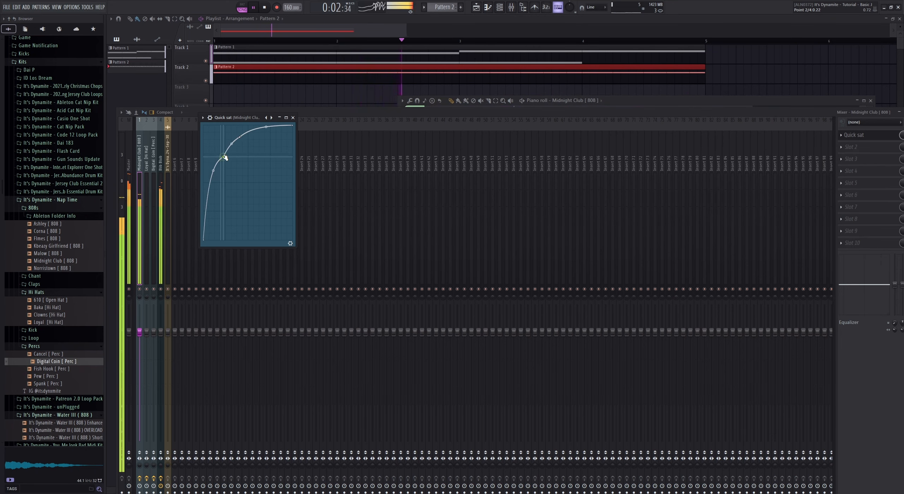
{"action": "key", "text": "space"}
{"action": "left_click", "coordinate": [289, 244]}
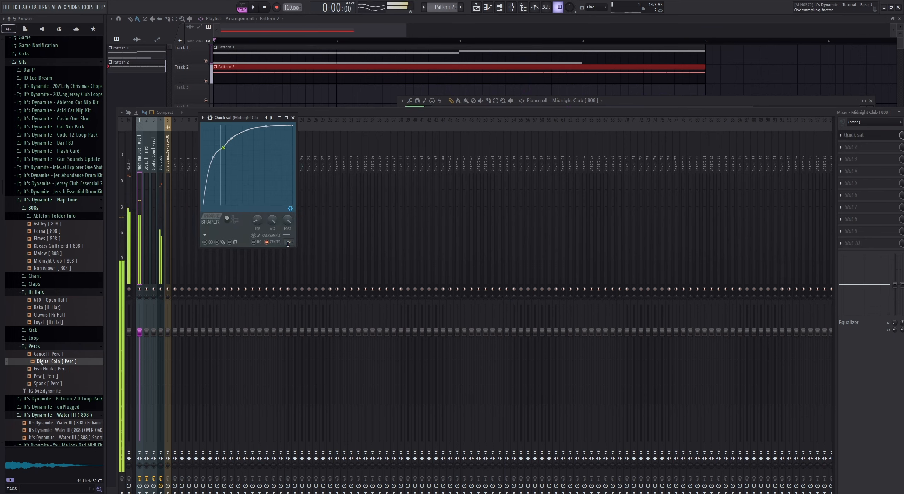
{"action": "key", "text": "Escape"}
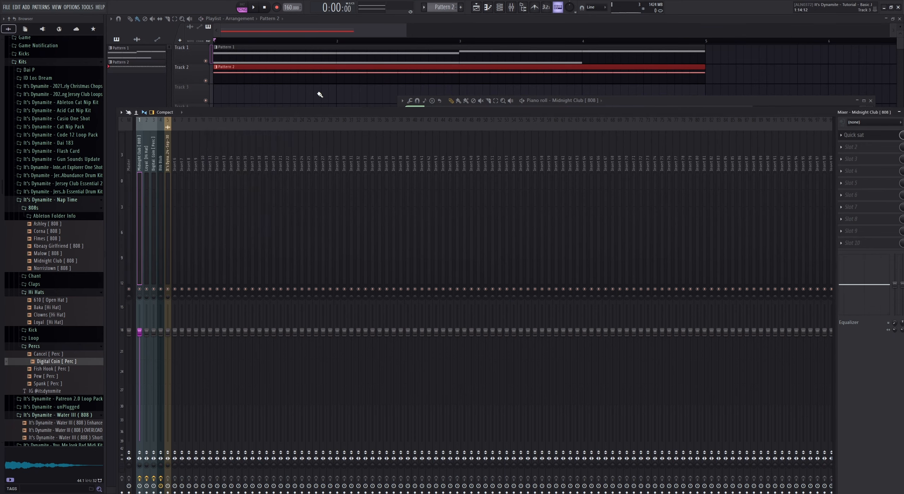
Transpose the 808 notes in bars 3 and 4 down one octave to A#3, and audition the arrangement
{"action": "left_click", "coordinate": [317, 91]}
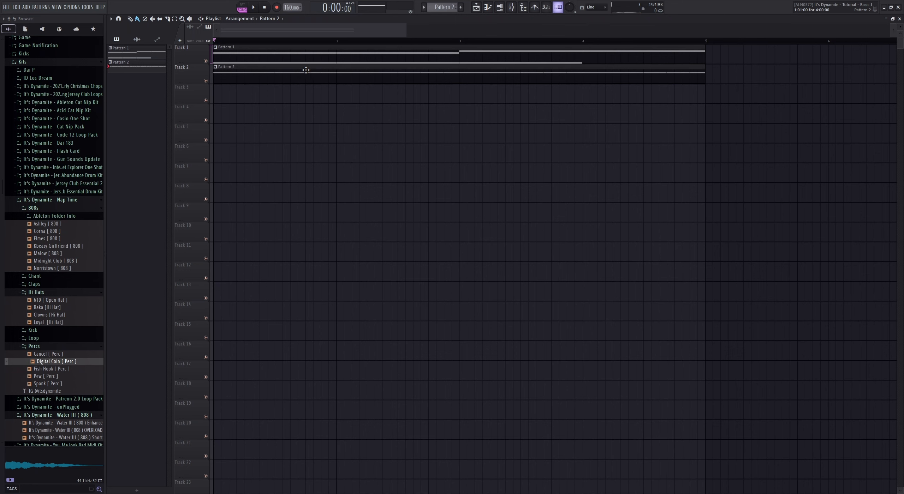
{"action": "double_click", "coordinate": [459, 73]}
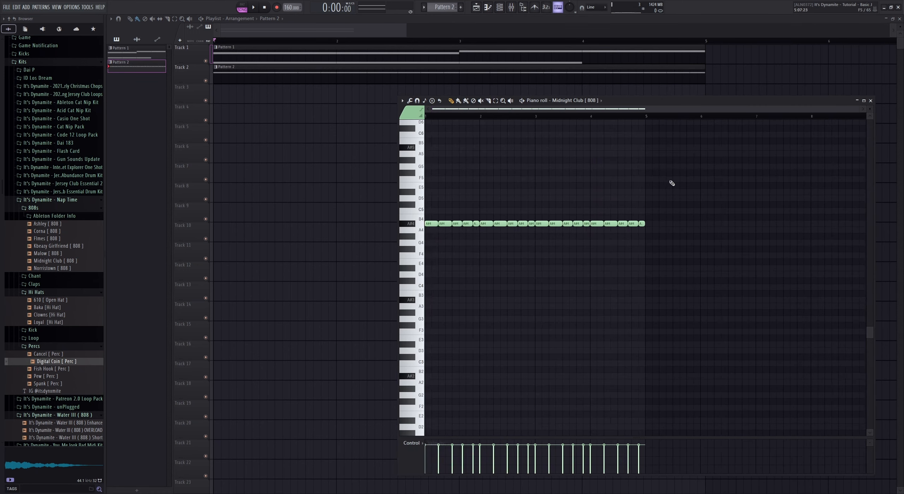
{"action": "left_click_drag", "start_coordinate": [672, 184], "coordinate": [542, 258]}
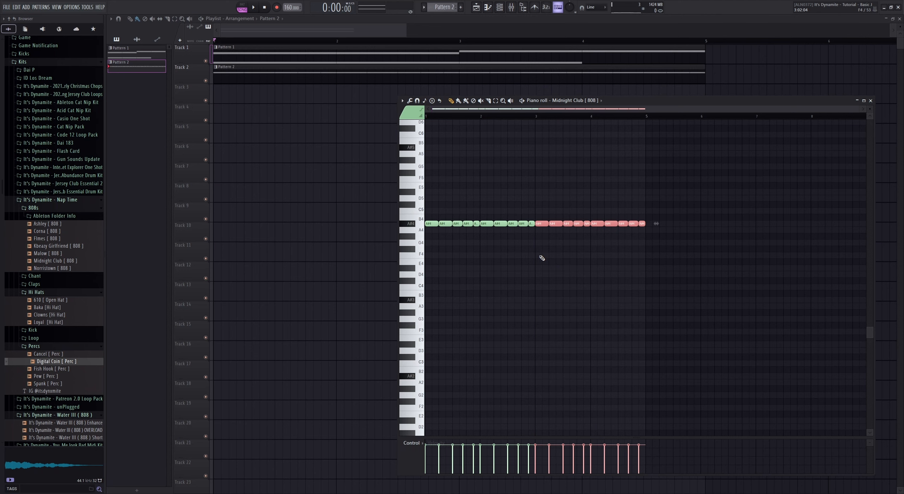
{"action": "key", "text": "ctrl+Down"}
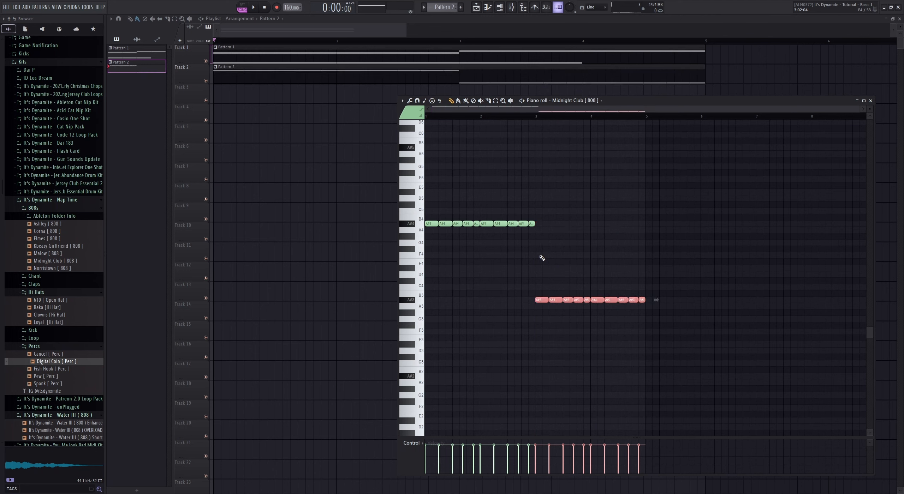
{"action": "key", "text": "ctrl+d"}
{"action": "key", "text": "space"}
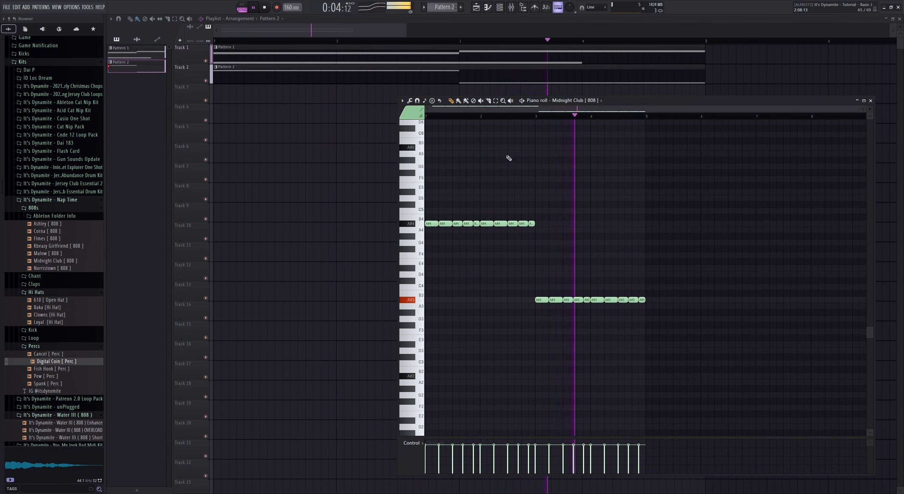
{"action": "key", "text": "space"}
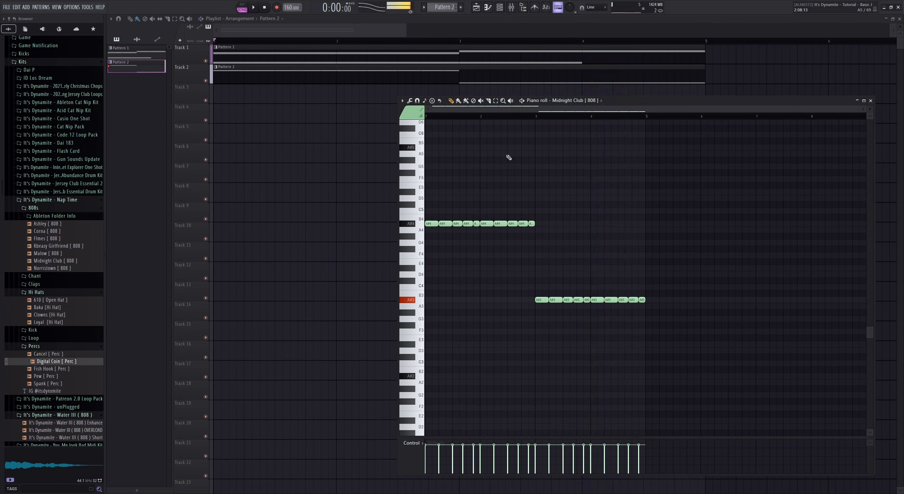
Open the Digital Coin percussion in the piano roll, place a D#4 note at the start of bar 1, and audition it
{"action": "left_click", "coordinate": [505, 8]}
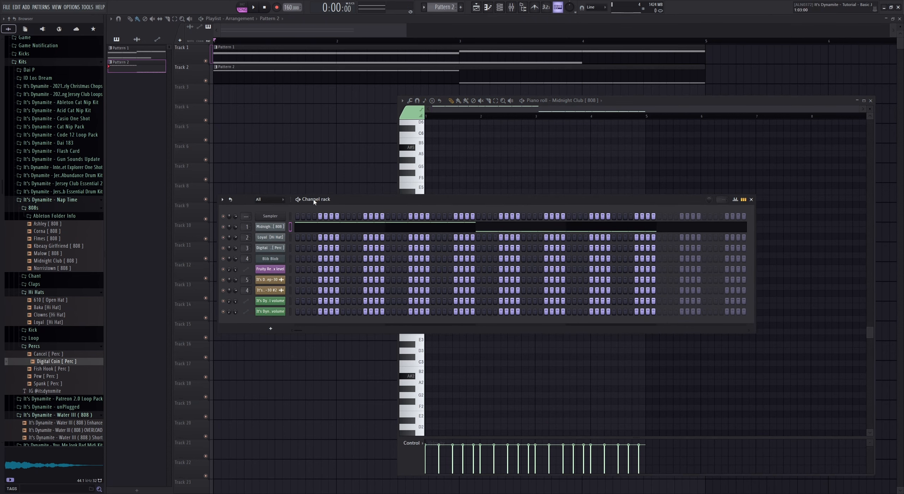
{"action": "left_click", "coordinate": [290, 248]}
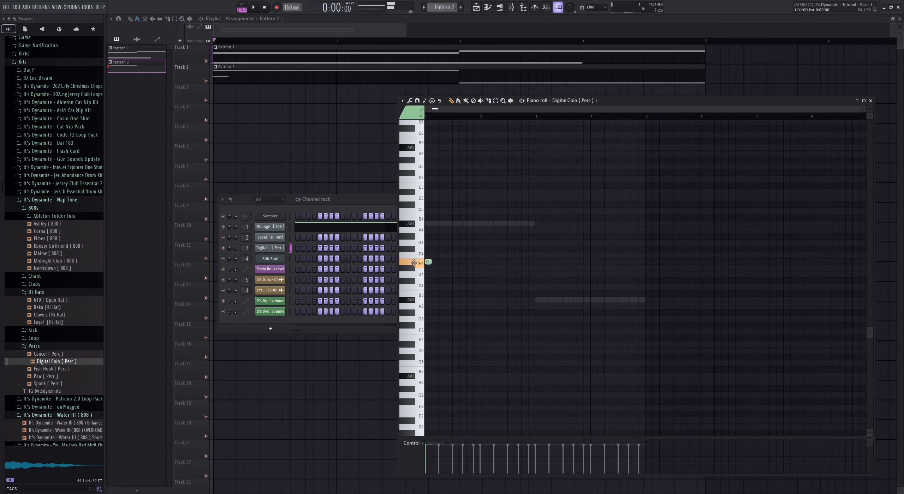
{"action": "key", "text": "space"}
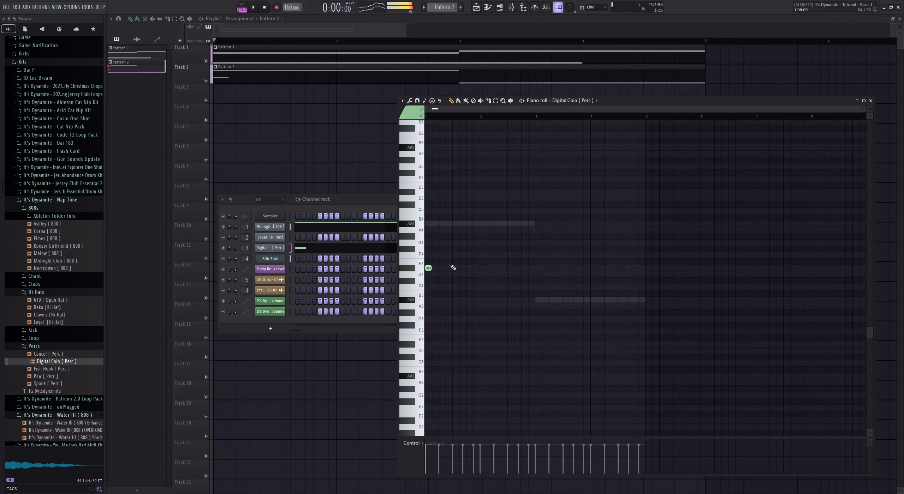
{"action": "key", "text": "space"}
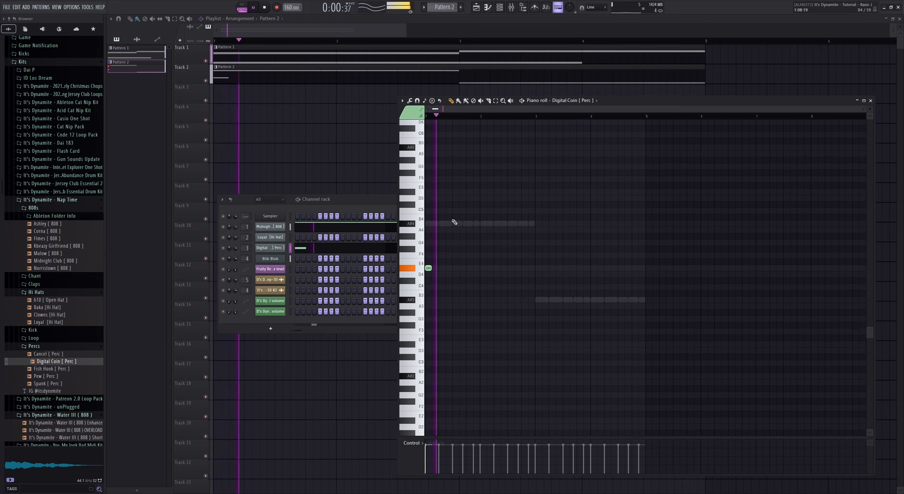
Add a B4 note on beat 2 and a D#5 note half a beat after it, checking them during playback
{"action": "left_click", "coordinate": [453, 217]}
{"action": "left_click_drag", "start_coordinate": [454, 216], "coordinate": [442, 218]}
{"action": "key", "text": "space"}
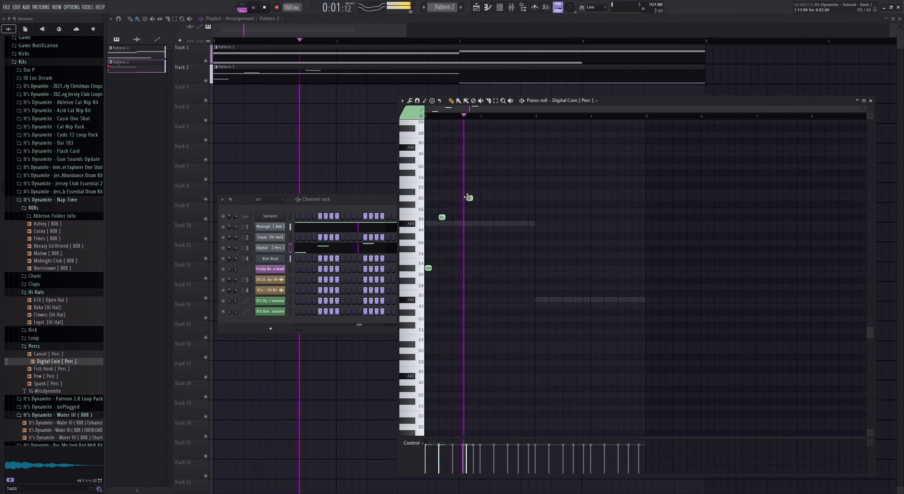
{"action": "key", "text": "space"}
{"action": "key", "text": "space"}
{"action": "left_click", "coordinate": [466, 192]}
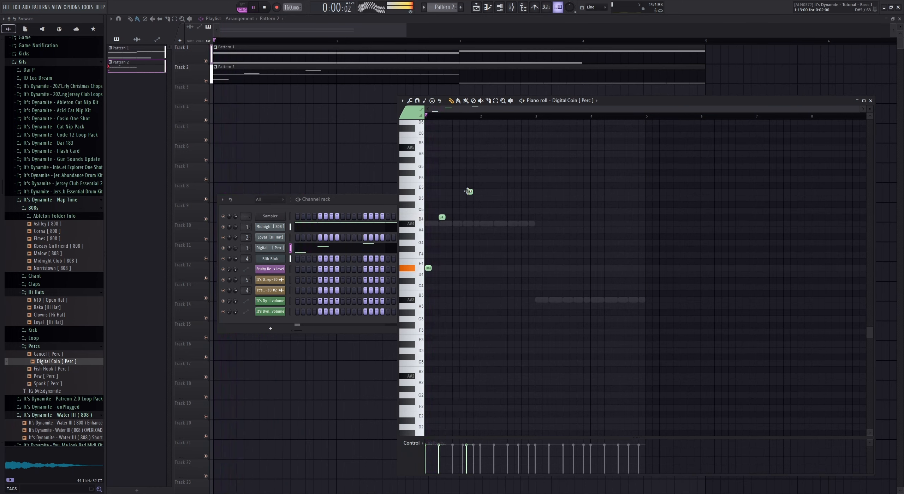
{"action": "key", "text": "space"}
{"action": "key", "text": "space"}
{"action": "left_click_drag", "start_coordinate": [463, 192], "coordinate": [449, 192]}
Select the three-note Digital Coin phrase and duplicate it seven times to fill four bars
{"action": "key", "text": "ctrl+a"}
{"action": "key", "text": "ctrl+b"}
{"action": "key", "text": "ctrl+b"}
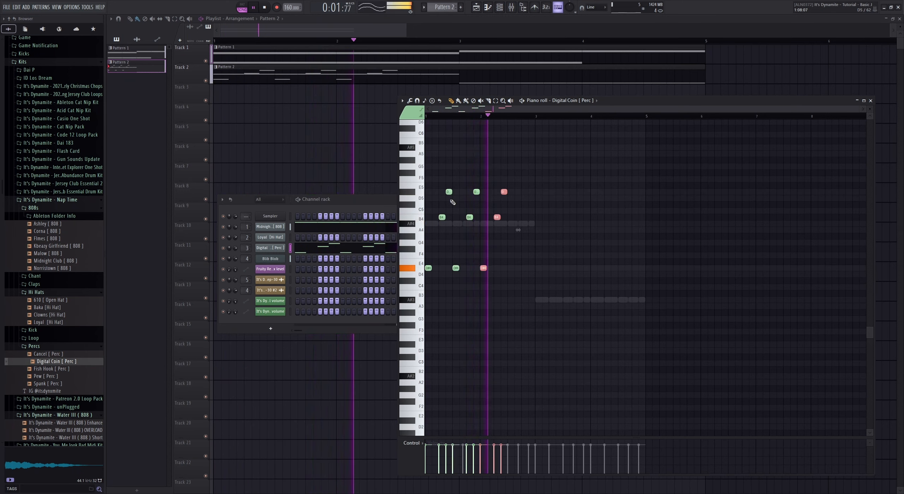
{"action": "key", "text": "ctrl+b"}
{"action": "key", "text": "ctrl+b"}
{"action": "key", "text": "ctrl+b"}
{"action": "key", "text": "ctrl+b"}
{"action": "key", "text": "ctrl+b"}
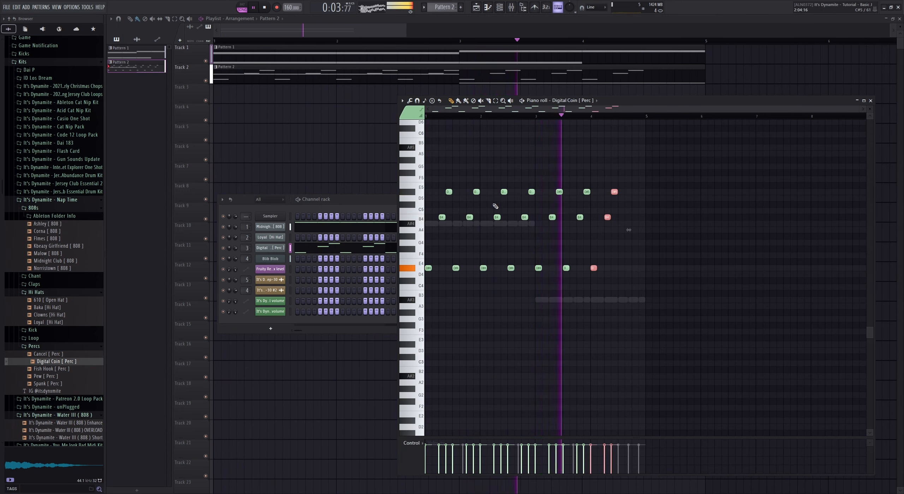
{"action": "left_click_drag", "start_coordinate": [695, 158], "coordinate": [535, 278]}
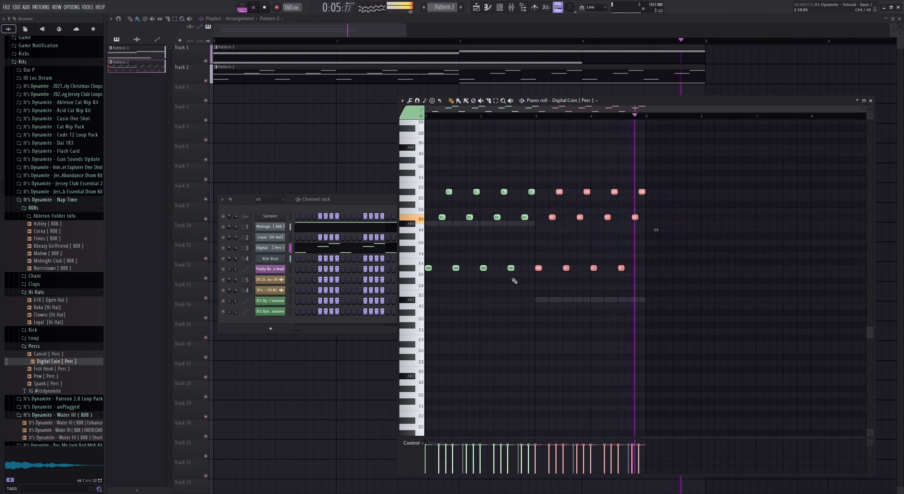
{"action": "key", "text": "space"}
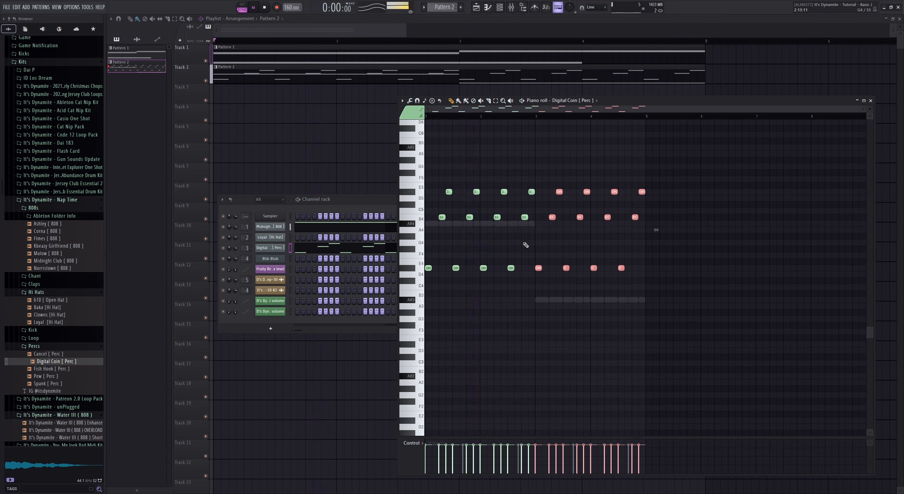
{"action": "key", "text": "ctrl+d"}
Shift the repeated D#5 percussion notes half a beat forward and down to A#3, and delete every D#4 note except the first
{"action": "left_click_drag", "start_coordinate": [662, 186], "coordinate": [451, 213]}
{"action": "key", "text": "space"}
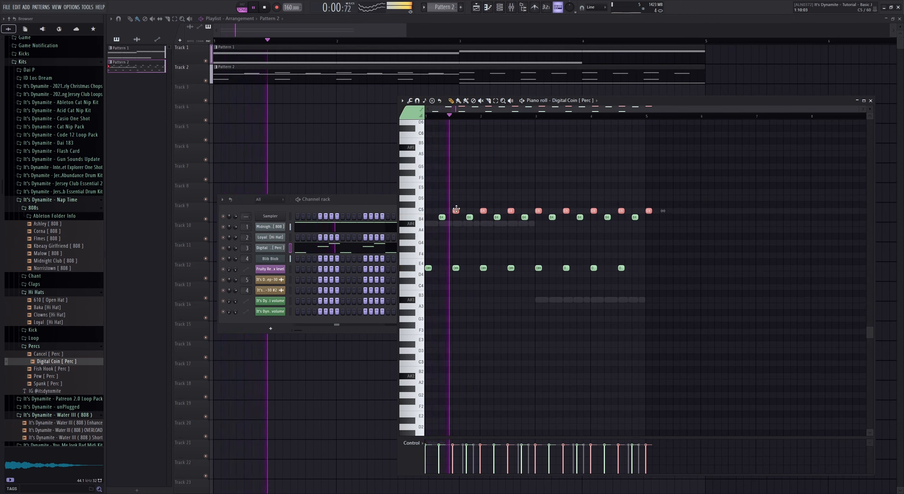
{"action": "left_click_drag", "start_coordinate": [647, 252], "coordinate": [452, 284]}
{"action": "key", "text": "Delete"}
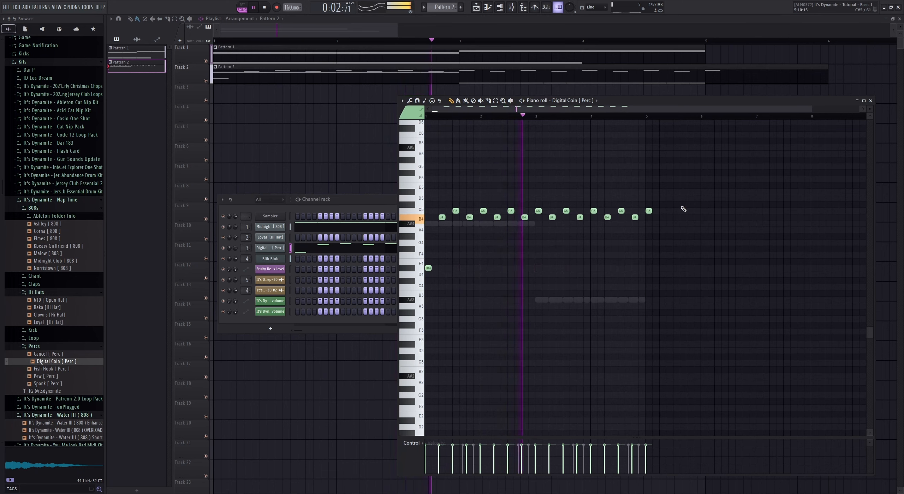
{"action": "mouse_move", "coordinate": [692, 202]}
{"action": "left_mouse_down"}
{"action": "mouse_move", "coordinate": [451, 213]}
{"action": "mouse_move", "coordinate": [454, 300]}
{"action": "left_mouse_up"}
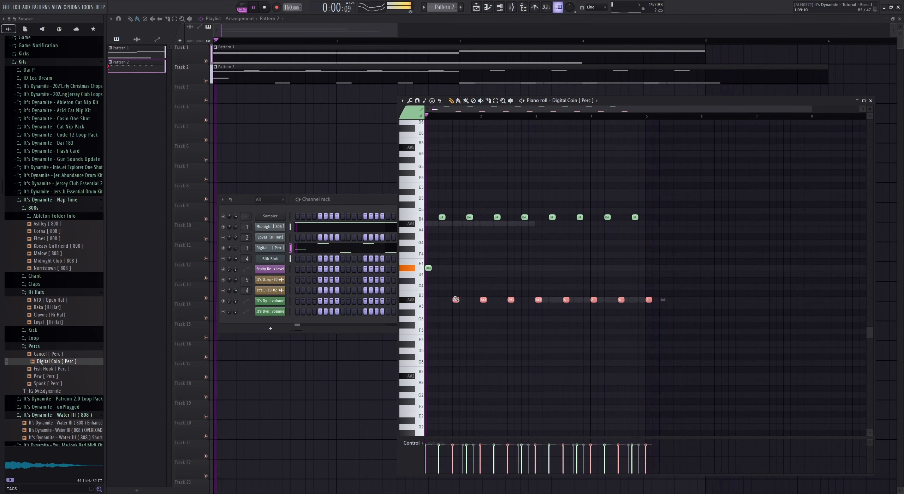
Lower the repeated A#3 Digital Coin notes to G#3, delete the one past bar 4, and audition the pattern
{"action": "left_click_drag", "start_coordinate": [479, 300], "coordinate": [484, 313]}
{"action": "key", "text": "space"}
{"action": "key", "text": "space"}
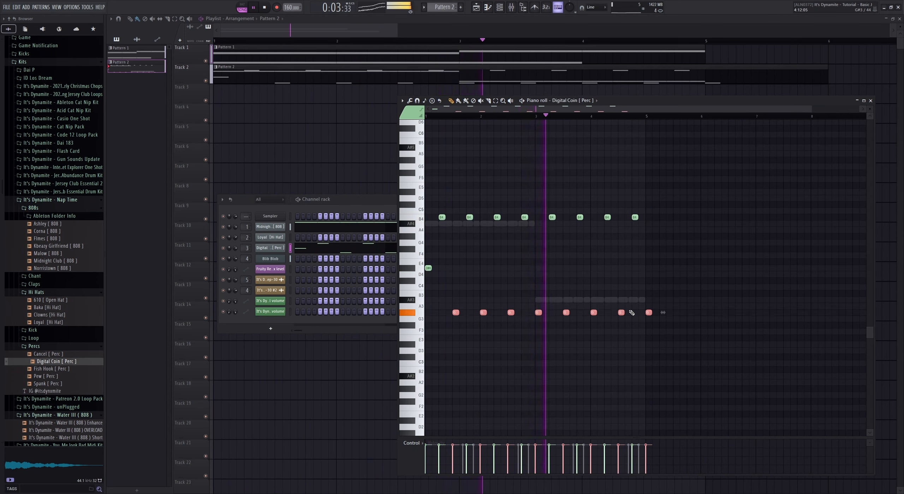
{"action": "right_click", "coordinate": [650, 313]}
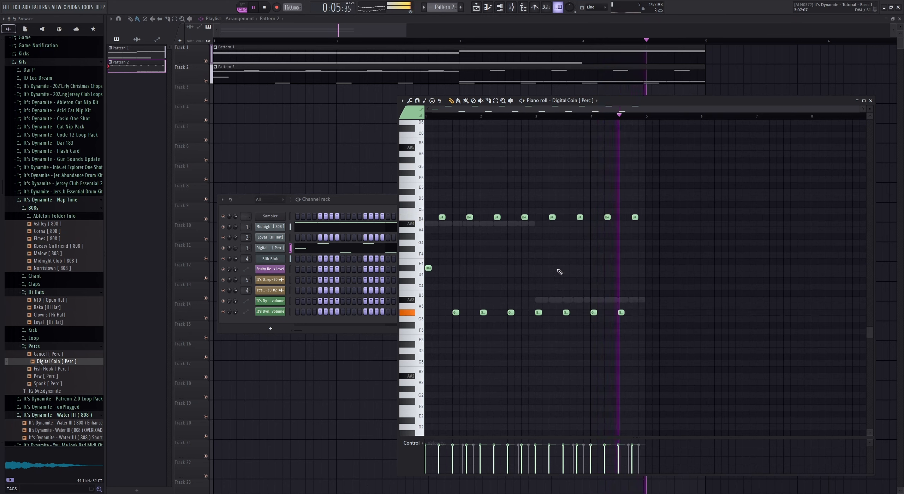
{"action": "key", "text": "space"}
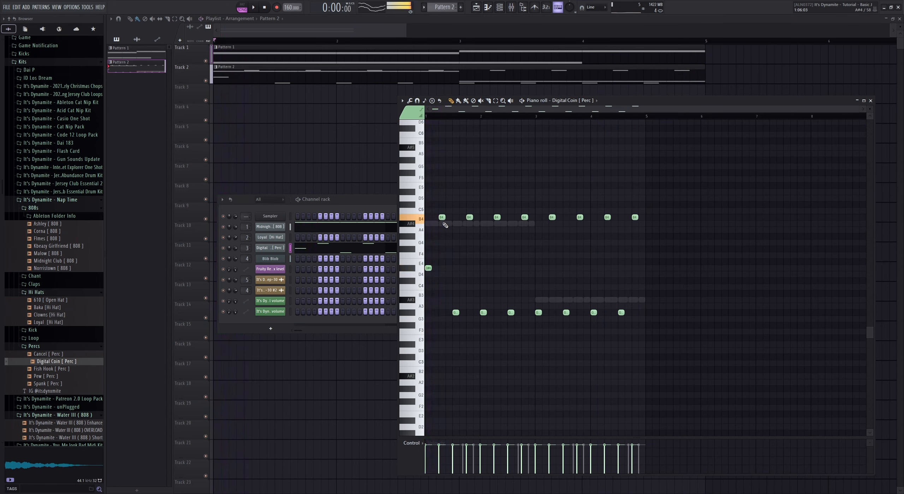
Lower the first B4 percussion note to A#4 and delete the second B4 note, checking the change during playback
{"action": "key", "text": "space"}
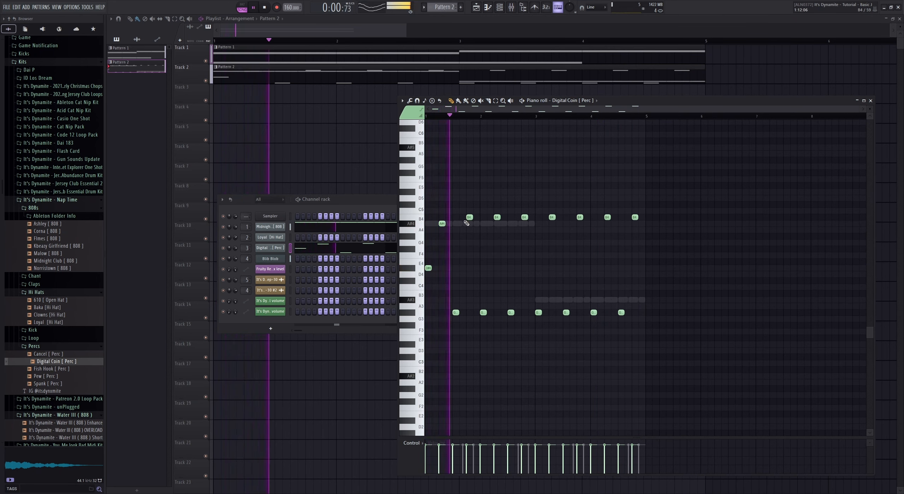
{"action": "key", "text": "space"}
{"action": "key", "text": "space"}
{"action": "right_click", "coordinate": [468, 217]}
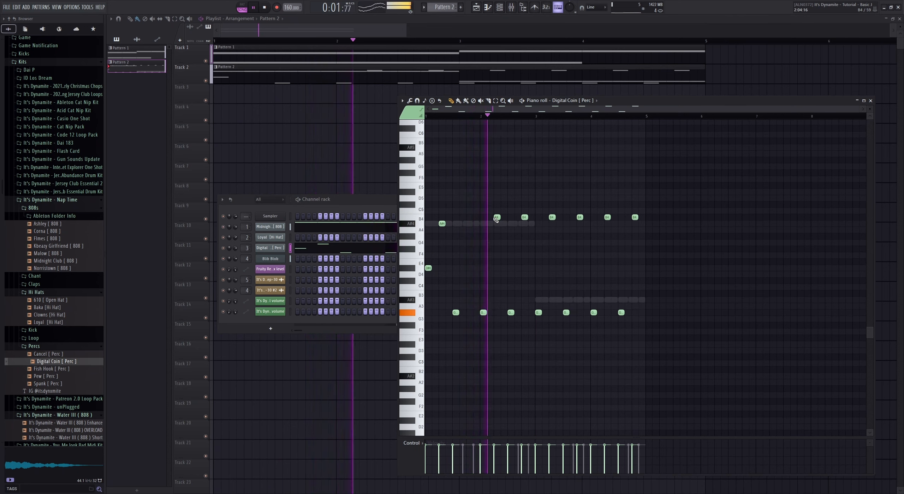
{"action": "key", "text": "space"}
{"action": "key", "text": "space"}
Delete the percussion notes in bars 3 and 4 and duplicate the edited first two bars in their place
{"action": "left_click_drag", "start_coordinate": [663, 201], "coordinate": [535, 350]}
{"action": "key", "text": "Delete"}
{"action": "left_click_drag", "start_coordinate": [584, 190], "coordinate": [351, 374]}
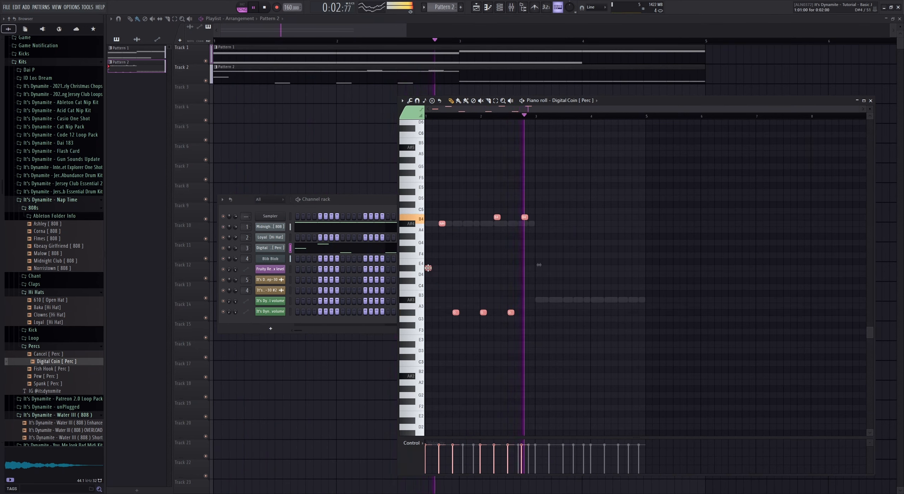
{"action": "key", "text": "ctrl+b"}
{"action": "left_click", "coordinate": [538, 268]}
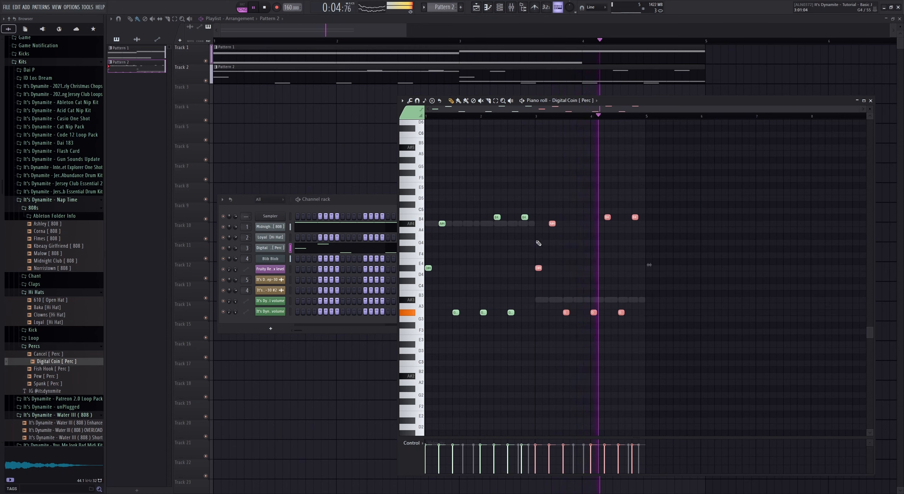
{"action": "key", "text": "l"}
{"action": "key", "text": "ctrl+d"}
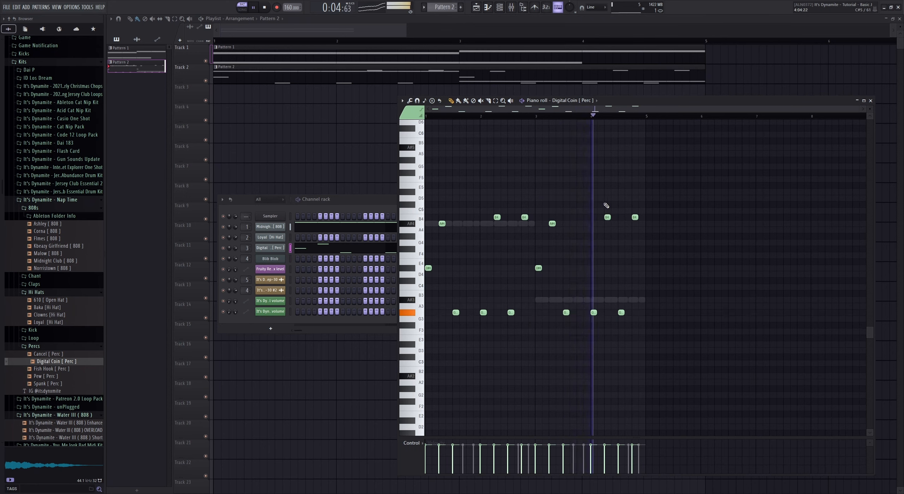
Review the Midnight Club 808 notes and inspect the Quick sat effect on its mixer track during playback
{"action": "double_click", "coordinate": [465, 225]}
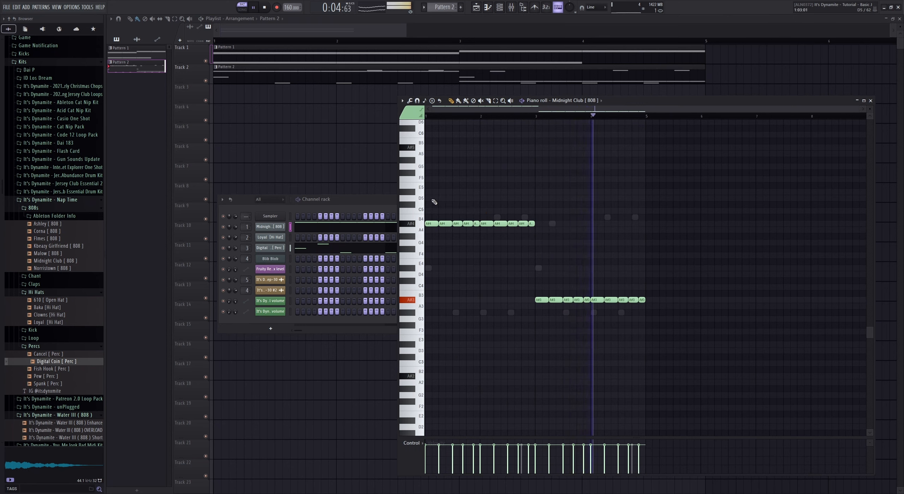
{"action": "key", "text": "space"}
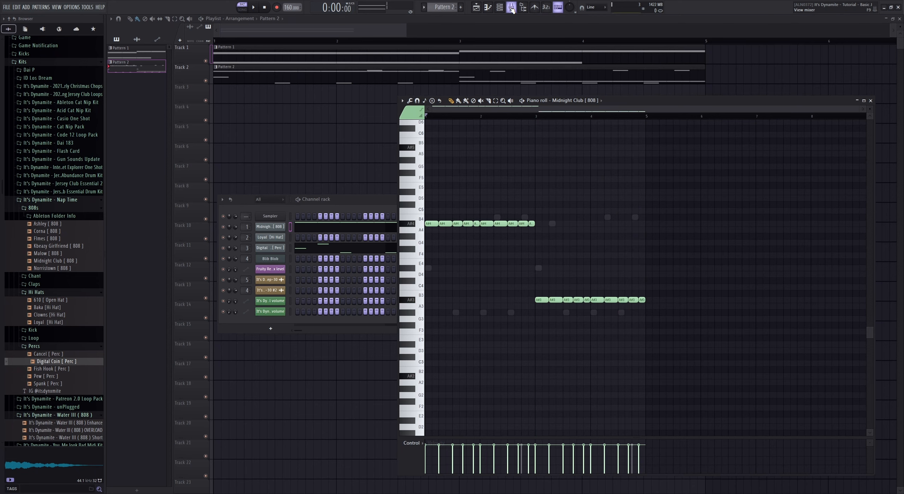
{"action": "left_click", "coordinate": [512, 10]}
{"action": "key", "text": "space"}
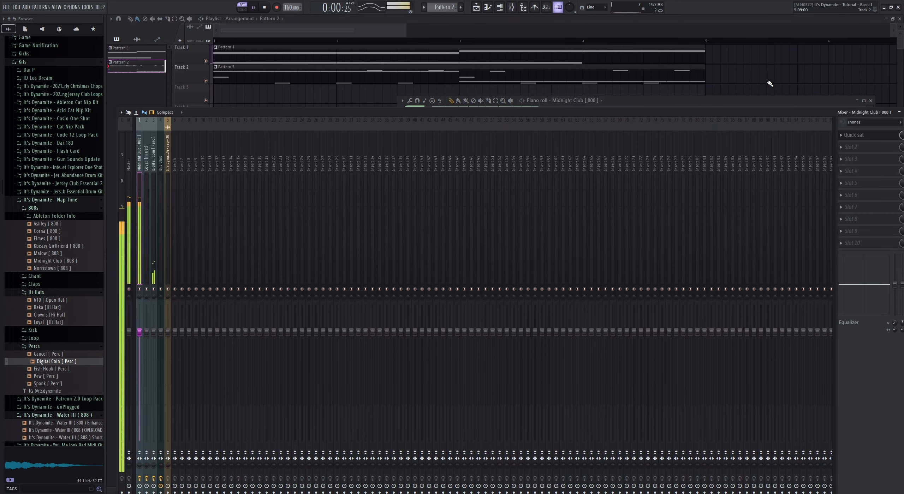
{"action": "left_click", "coordinate": [860, 137]}
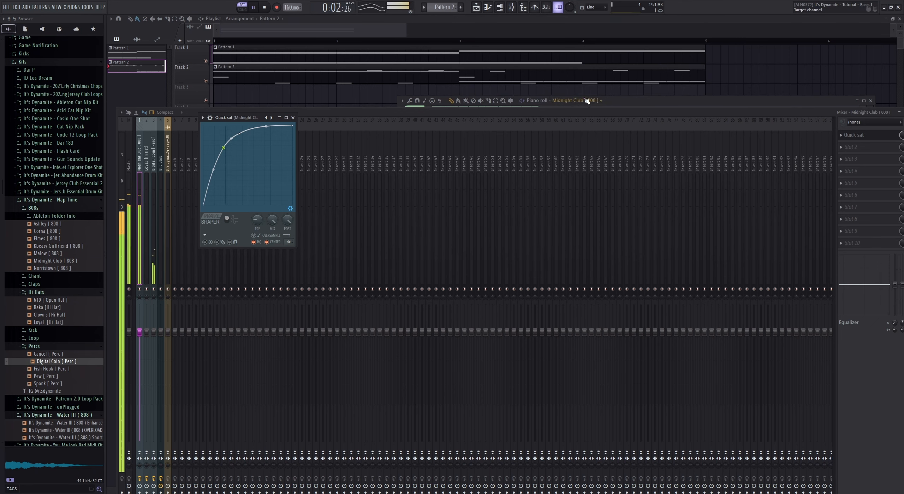
Switch to Pattern 1, remove its Blib Blob melody notes, and open the channel's empty piano roll
{"action": "left_click", "coordinate": [499, 7]}
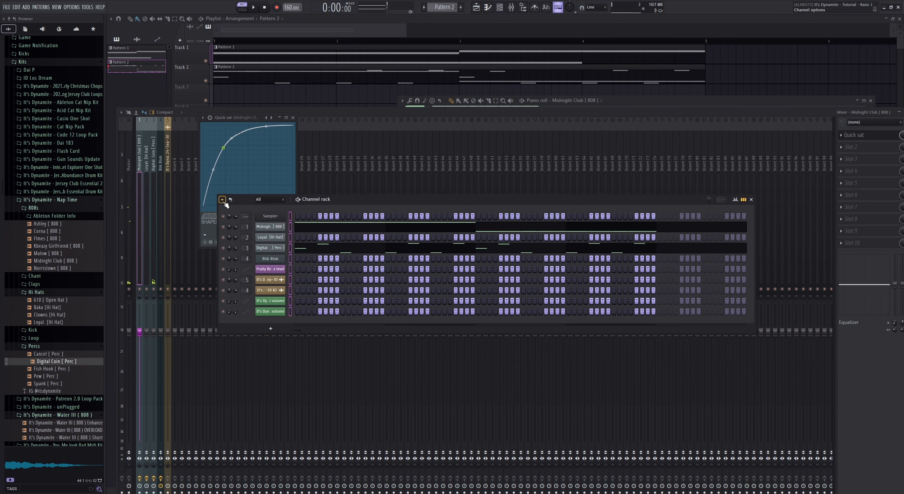
{"action": "key", "text": "space"}
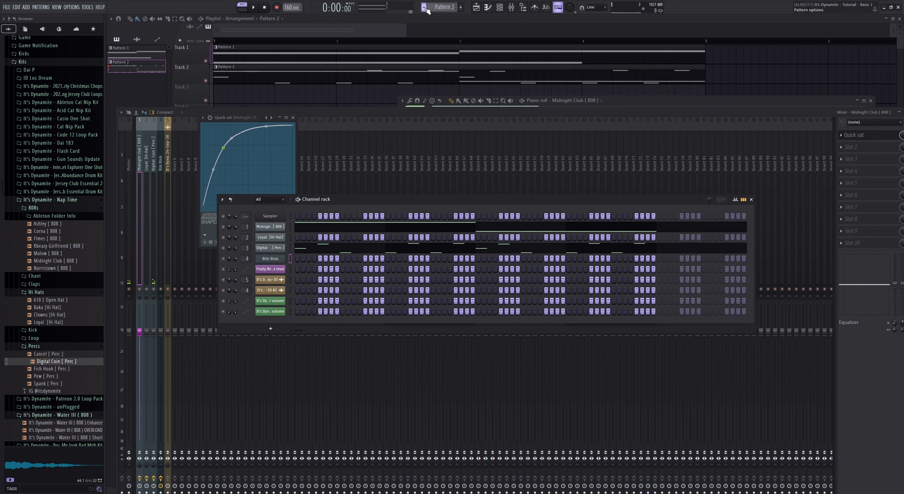
{"action": "scroll", "coordinate": [433, 7], "scroll_direction": "up", "scroll_amount": 1}
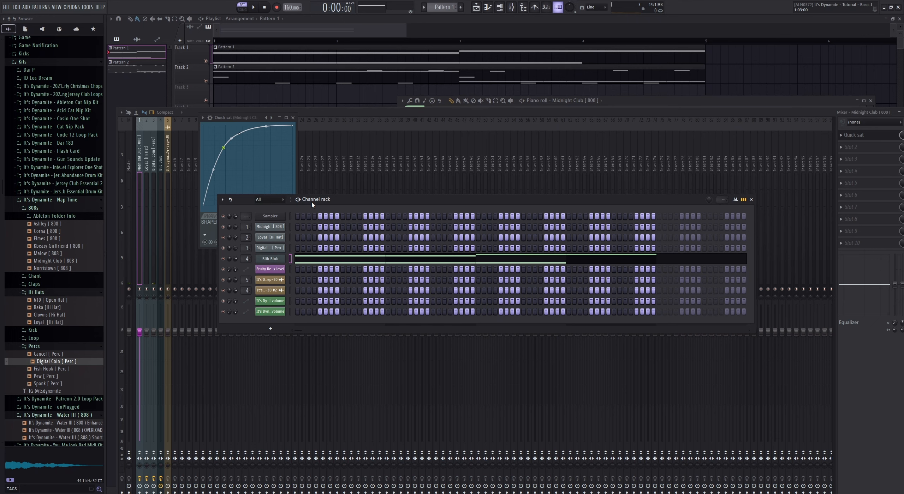
{"action": "left_click", "coordinate": [303, 263]}
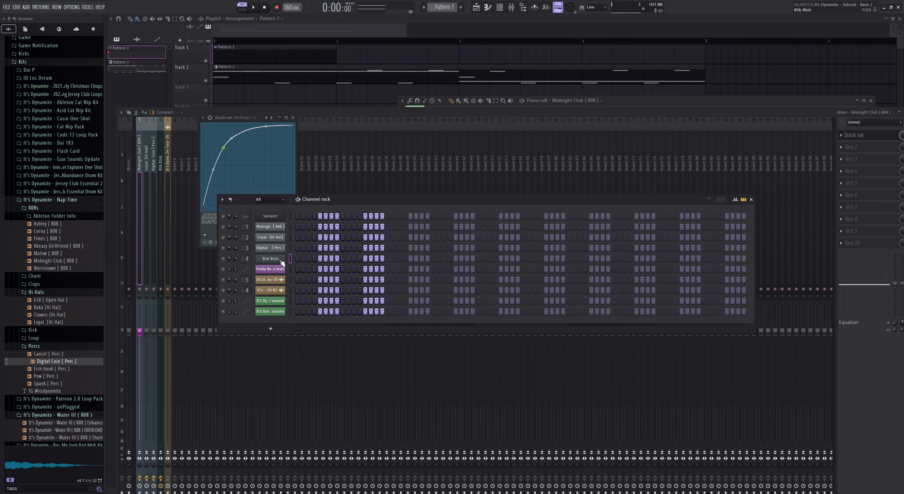
{"action": "key", "text": "F7"}
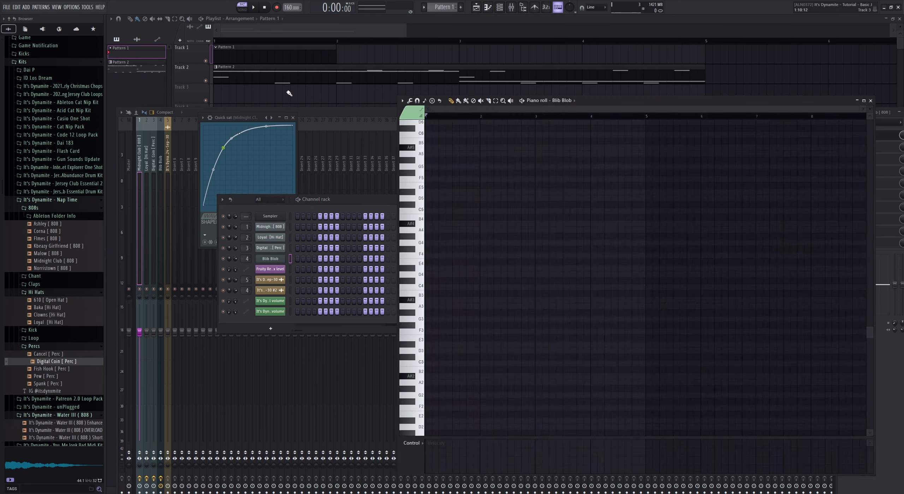
Try a sustained Blib Blob note about 1.25 bars long on A4 and raise it to A5, auditioning it against the beat
{"action": "left_click", "coordinate": [256, 7]}
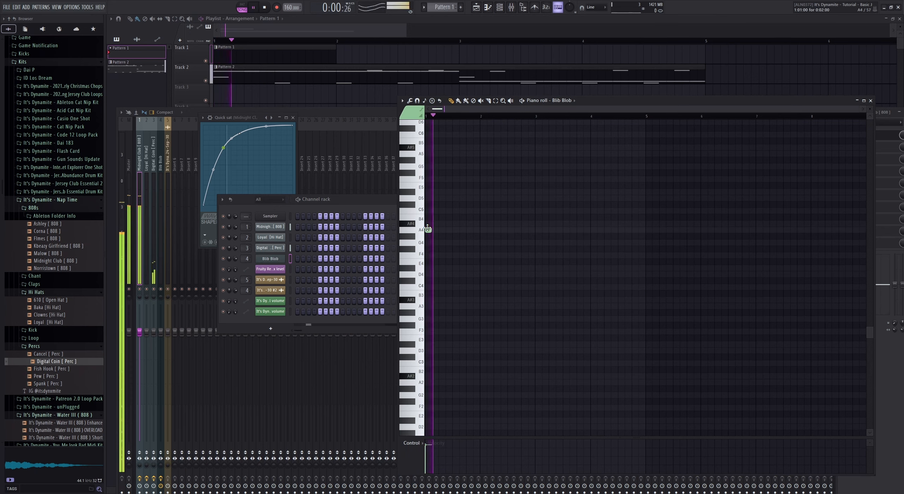
{"action": "left_click", "coordinate": [431, 236]}
{"action": "left_click_drag", "start_coordinate": [423, 240], "coordinate": [492, 306]}
{"action": "key", "text": "space"}
{"action": "key", "text": "space"}
{"action": "key", "text": "space"}
{"action": "key", "text": "ctrl+Up"}
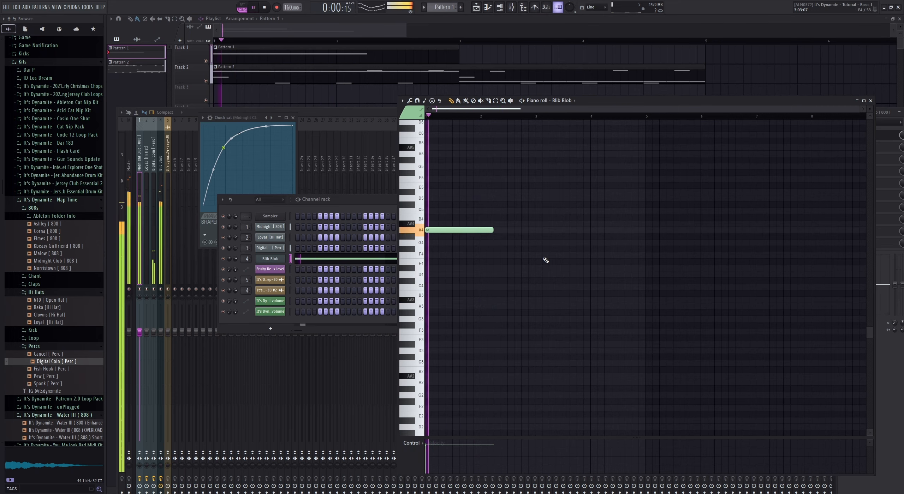
{"action": "right_click", "coordinate": [489, 230]}
{"action": "key", "text": "space"}
{"action": "left_click", "coordinate": [426, 153]}
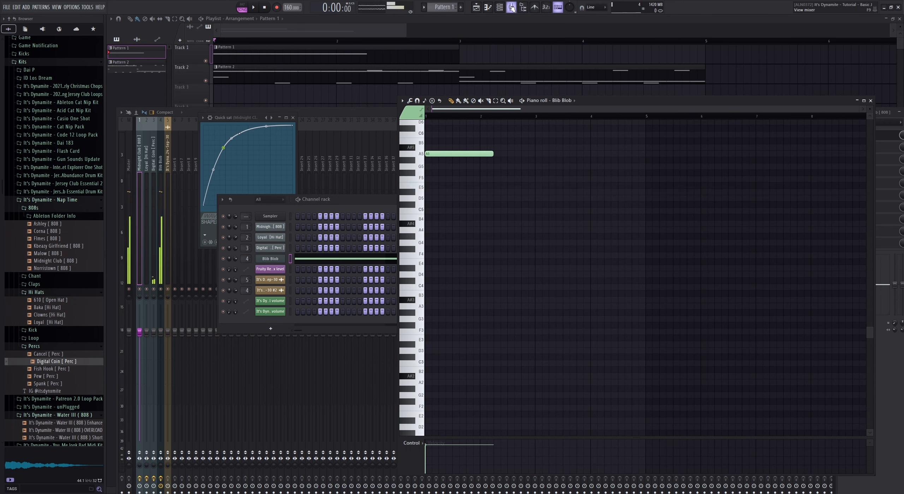
Audition other FLEX presets for the Blib Blob channel and load Fluffy Bells
{"action": "left_click", "coordinate": [280, 263]}
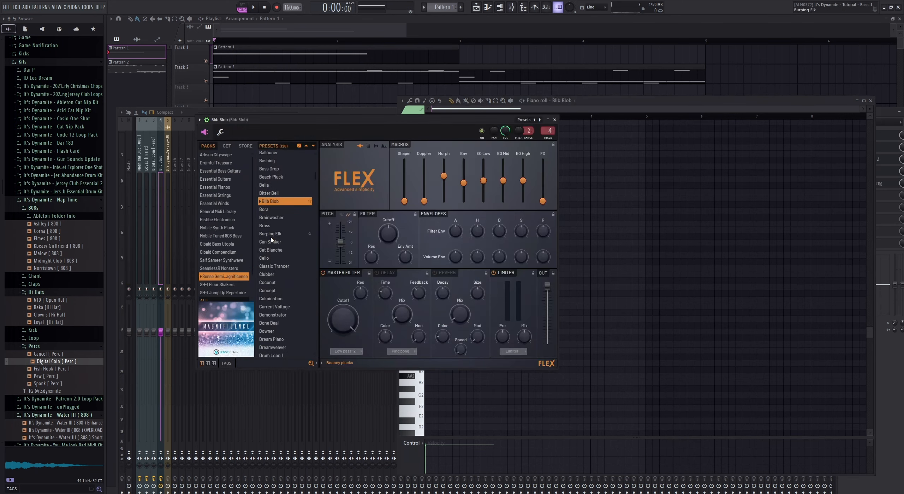
{"action": "left_click", "coordinate": [279, 318]}
{"action": "key", "text": "space"}
{"action": "key", "text": "space"}
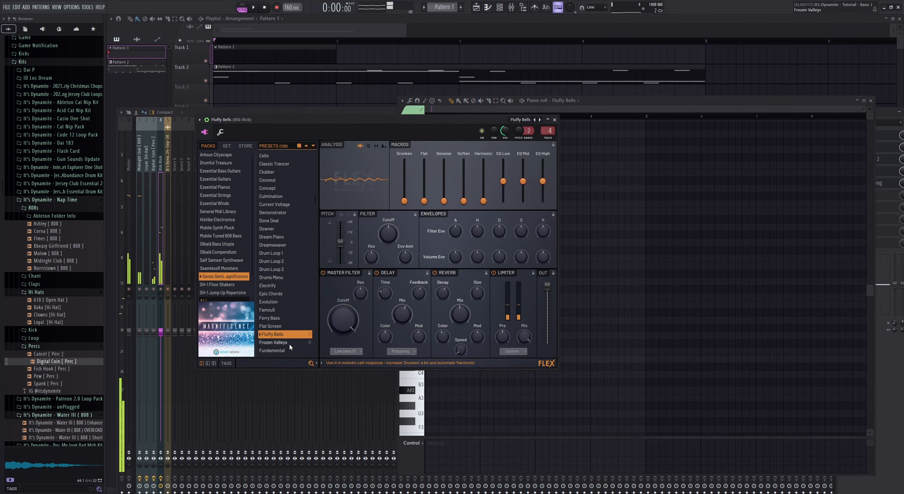
{"action": "left_click", "coordinate": [297, 334]}
Place a short G6 Fluffy Bells note at the start of bar 1 and a D6 note on beat 4
{"action": "left_click", "coordinate": [676, 246]}
{"action": "left_click", "coordinate": [413, 183]}
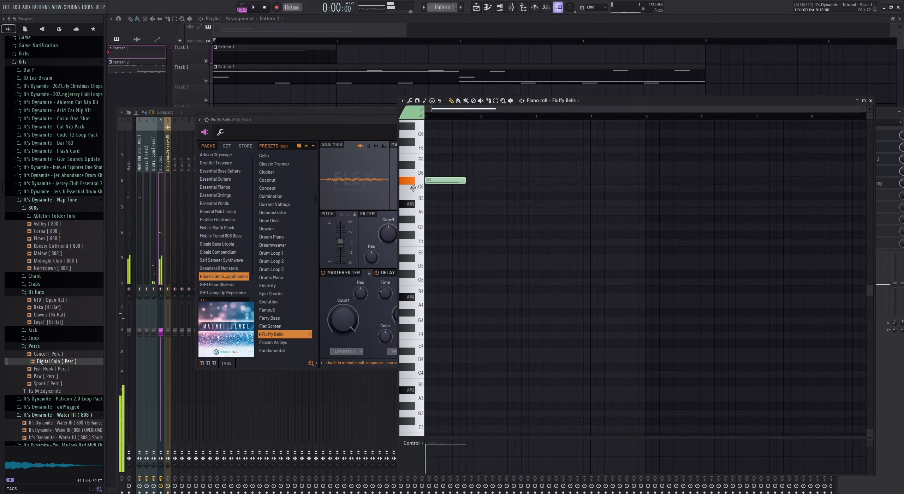
{"action": "left_click_drag", "start_coordinate": [459, 180], "coordinate": [459, 172]}
{"action": "key", "text": "space"}
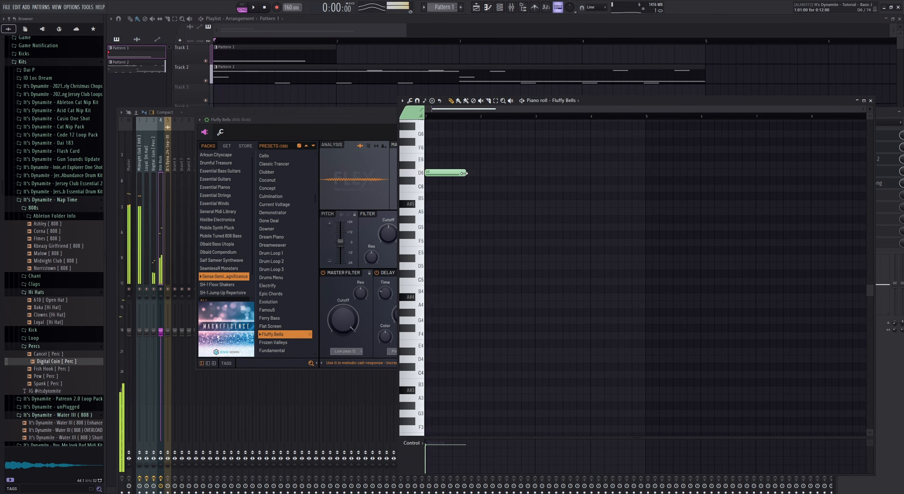
{"action": "key", "text": "space"}
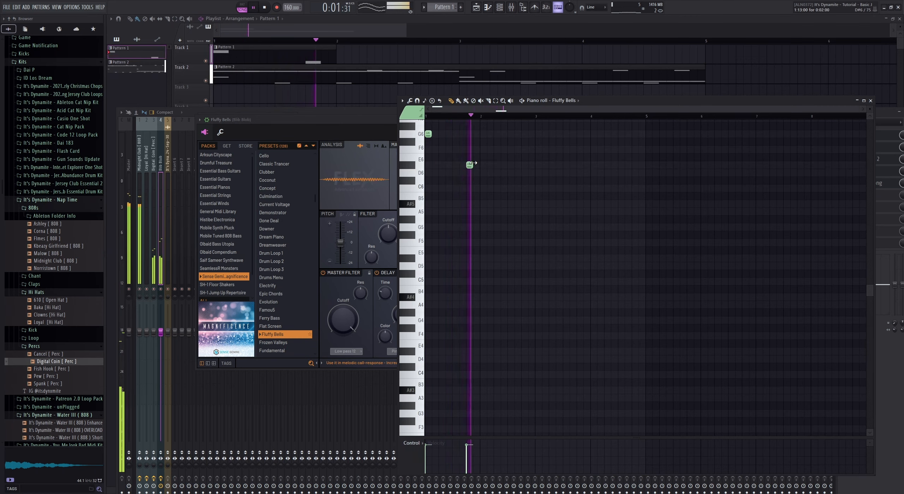
{"action": "left_click", "coordinate": [467, 174]}
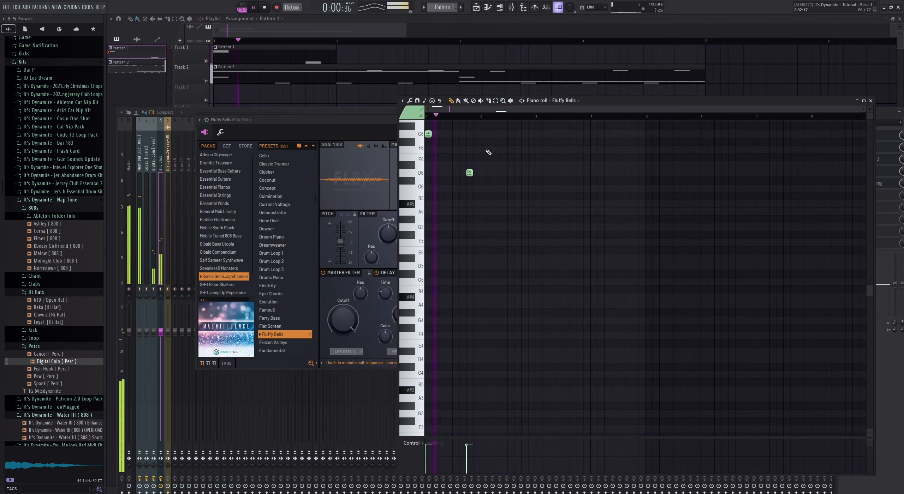
Add a D7 note at the start of bar 2 and duplicate the three-note bell phrase into bars 3 and 4
{"action": "scroll", "coordinate": [487, 138], "scroll_direction": "up", "scroll_amount": 2}
{"action": "scroll", "coordinate": [487, 137], "scroll_direction": "up", "scroll_amount": 1}
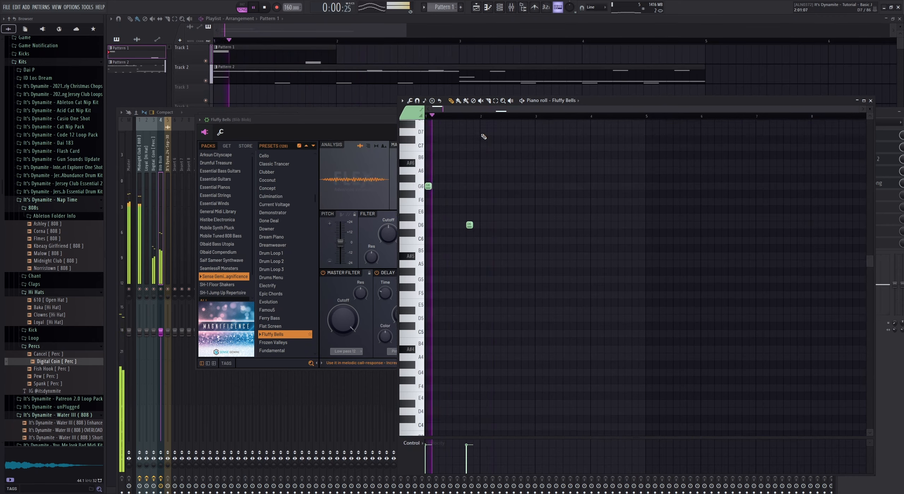
{"action": "left_click", "coordinate": [485, 149]}
{"action": "left_click_drag", "start_coordinate": [500, 130], "coordinate": [536, 199]}
{"action": "key", "text": "space"}
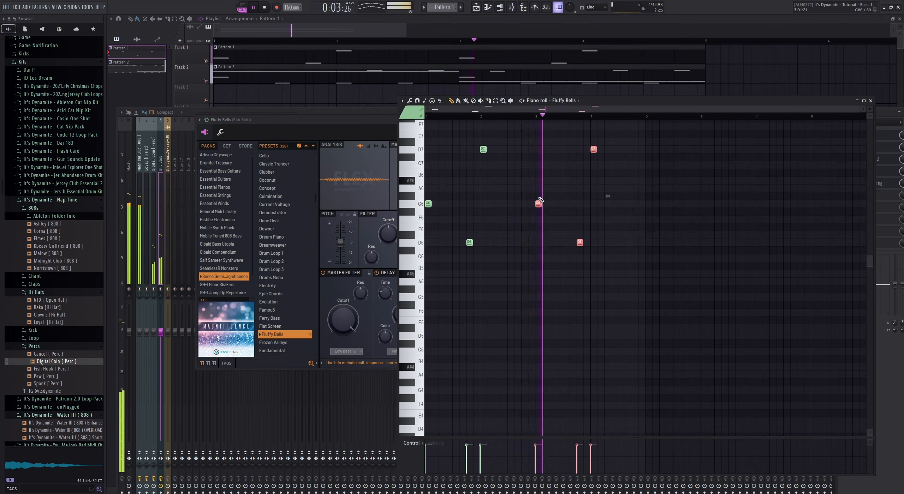
{"action": "left_click", "coordinate": [618, 170]}
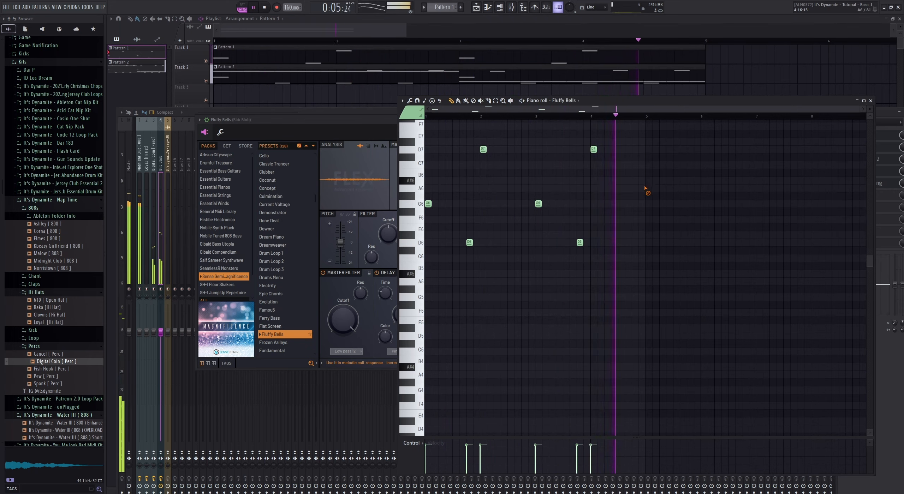
{"action": "scroll", "coordinate": [494, 209], "scroll_direction": "up", "scroll_amount": 3}
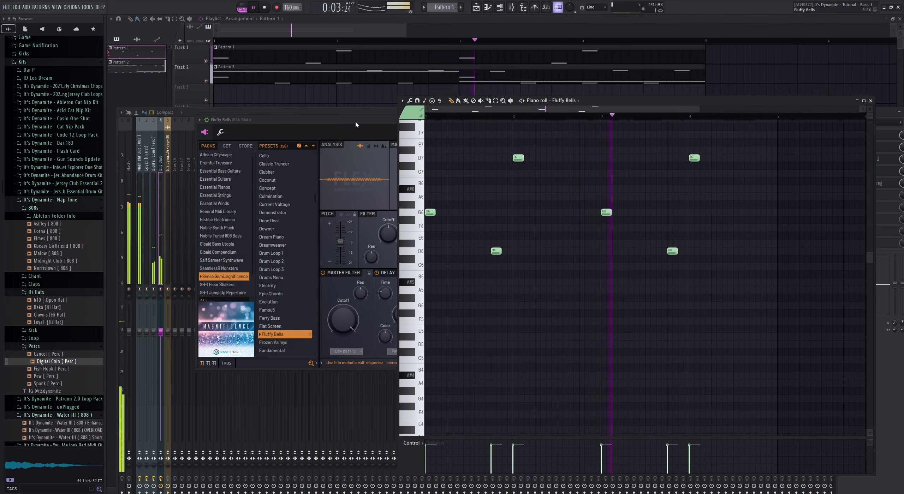
Raise the Soften macro of the Fluffy Bells sound to about a quarter of its range and return to its notes
{"action": "left_click", "coordinate": [390, 164]}
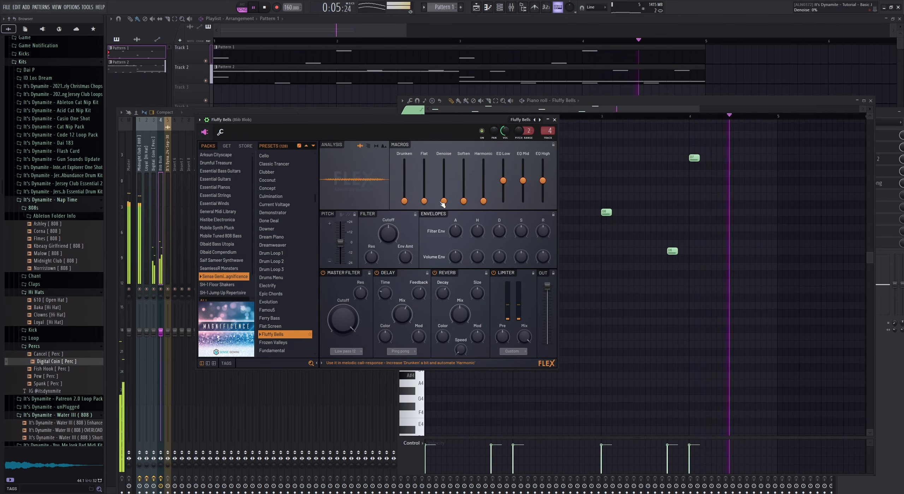
{"action": "left_click_drag", "start_coordinate": [469, 203], "coordinate": [469, 192]}
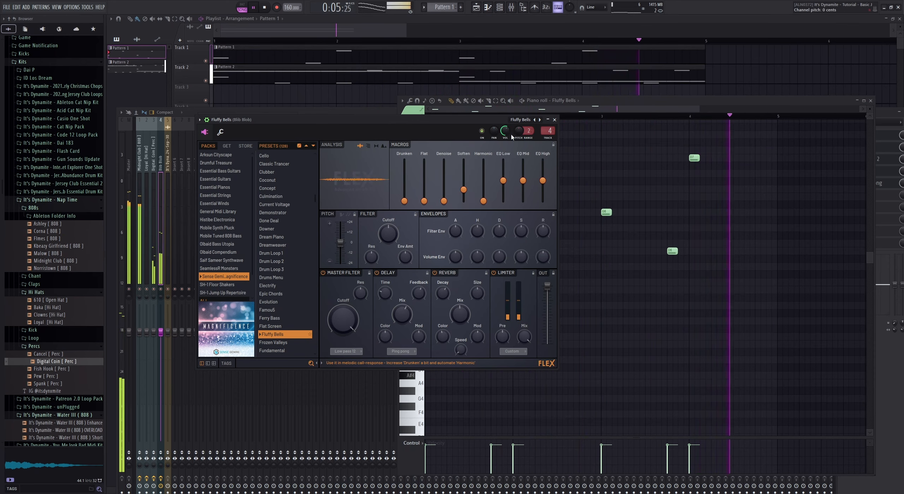
{"action": "left_click", "coordinate": [589, 161]}
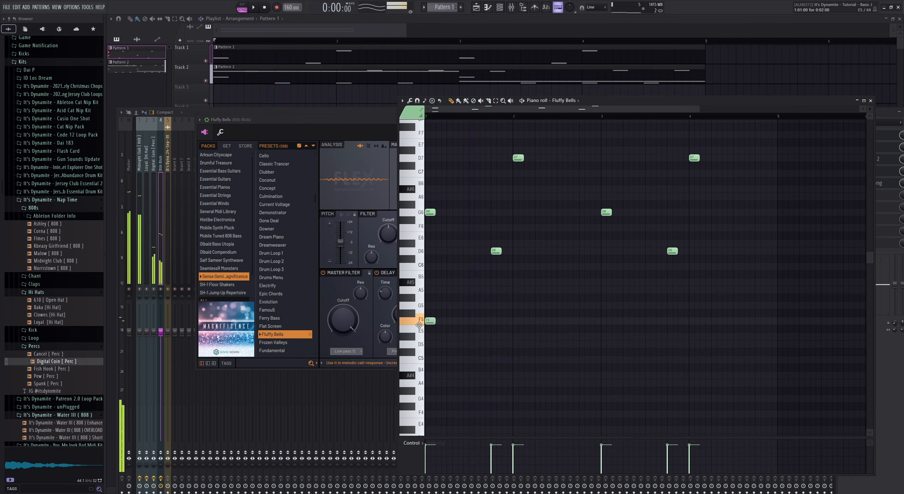
Replace the F5 bell note with an A5 on beat 2 of bar 1 and add an F6 on beat 2 of bar 2
{"action": "left_click_drag", "start_coordinate": [425, 335], "coordinate": [448, 325]}
{"action": "right_click", "coordinate": [449, 322]}
{"action": "key", "text": "space"}
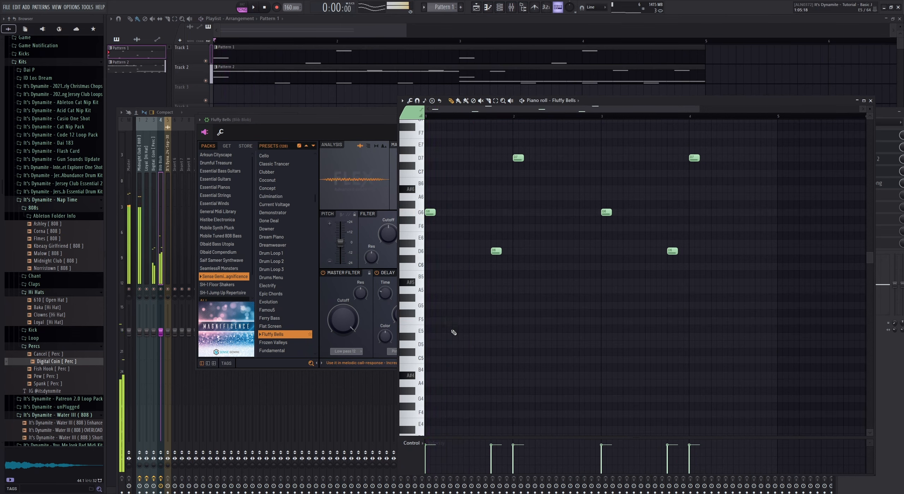
{"action": "left_click_drag", "start_coordinate": [451, 343], "coordinate": [451, 290]}
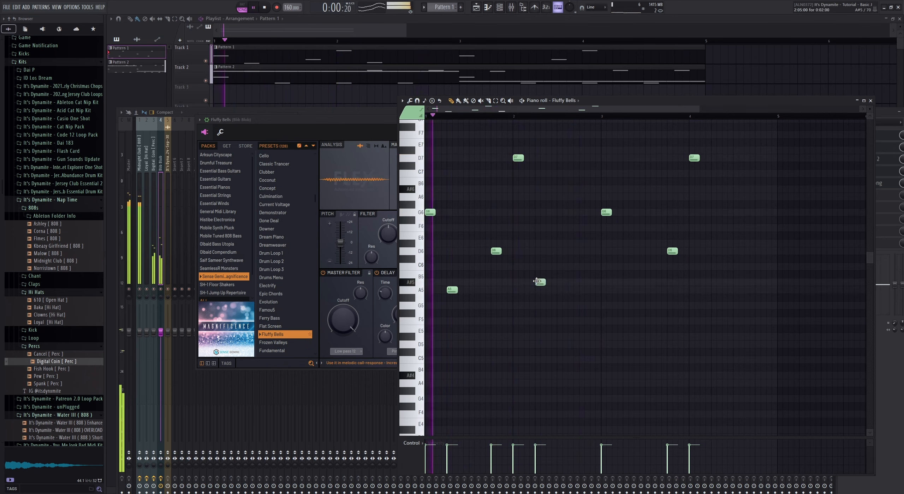
{"action": "left_click_drag", "start_coordinate": [536, 281], "coordinate": [537, 228]}
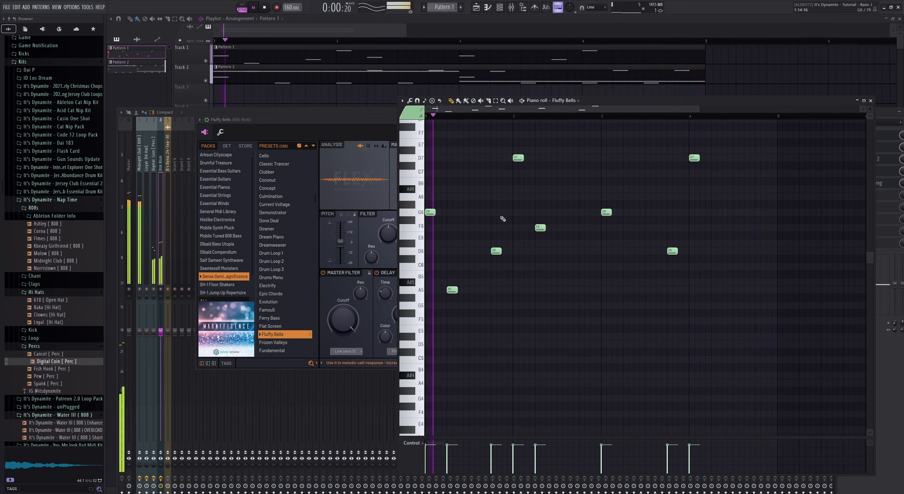
{"action": "key", "text": "space"}
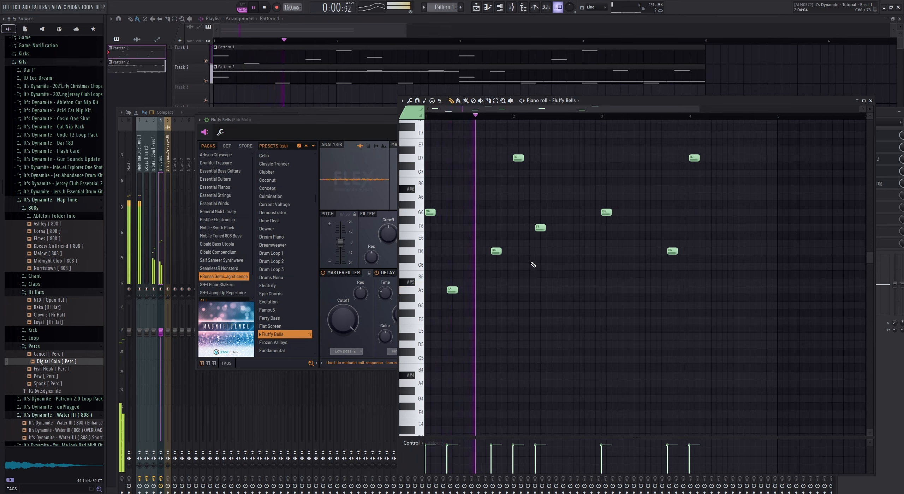
Move the bell note on beat 2 of bar 2 to C6 and add an A#5 note on beat 4 of that bar
{"action": "left_click", "coordinate": [567, 267]}
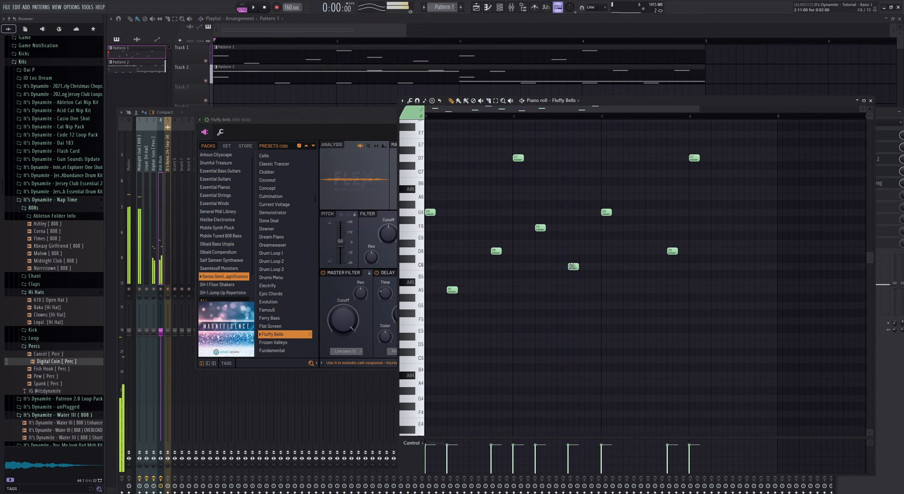
{"action": "key", "text": "space"}
{"action": "right_click", "coordinate": [572, 266]}
{"action": "left_click_drag", "start_coordinate": [539, 228], "coordinate": [540, 255]}
{"action": "key", "text": "space"}
{"action": "key", "text": "space"}
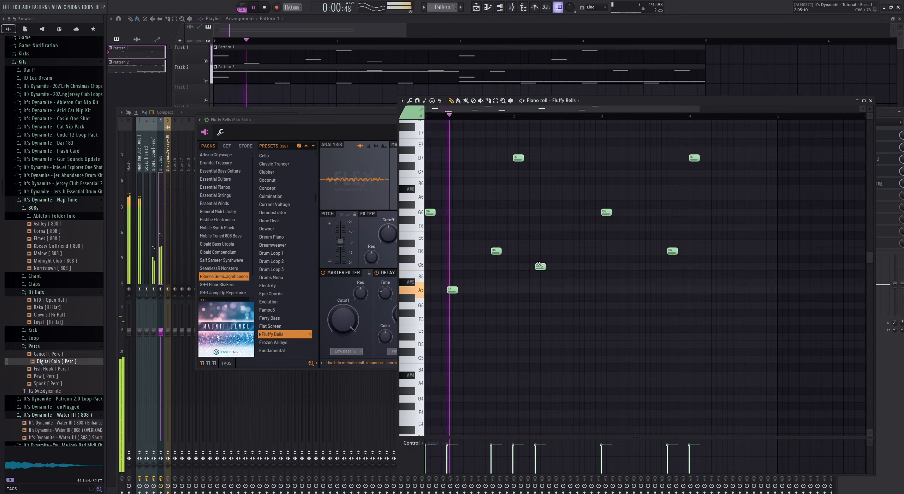
{"action": "scroll", "coordinate": [536, 255], "scroll_direction": "up", "scroll_amount": 1}
{"action": "scroll", "coordinate": [547, 256], "scroll_direction": "up", "scroll_amount": 1}
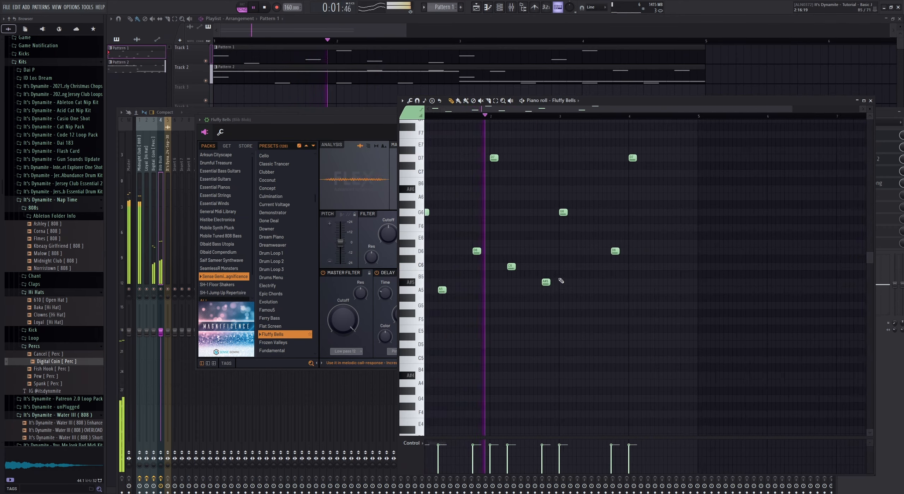
{"action": "scroll", "coordinate": [565, 262], "scroll_direction": "up", "scroll_amount": 1}
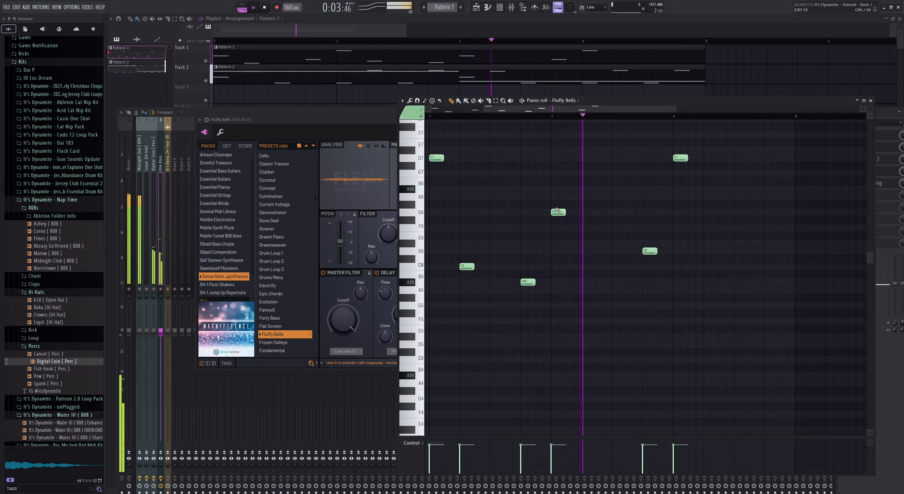
Delete the bell notes in bars 3 and 4 and fill those bars with a duplicate of the two-bar phrase
{"action": "scroll", "coordinate": [584, 212], "scroll_direction": "down", "scroll_amount": 3}
{"action": "left_click_drag", "start_coordinate": [656, 152], "coordinate": [557, 284]}
{"action": "key", "text": "Delete"}
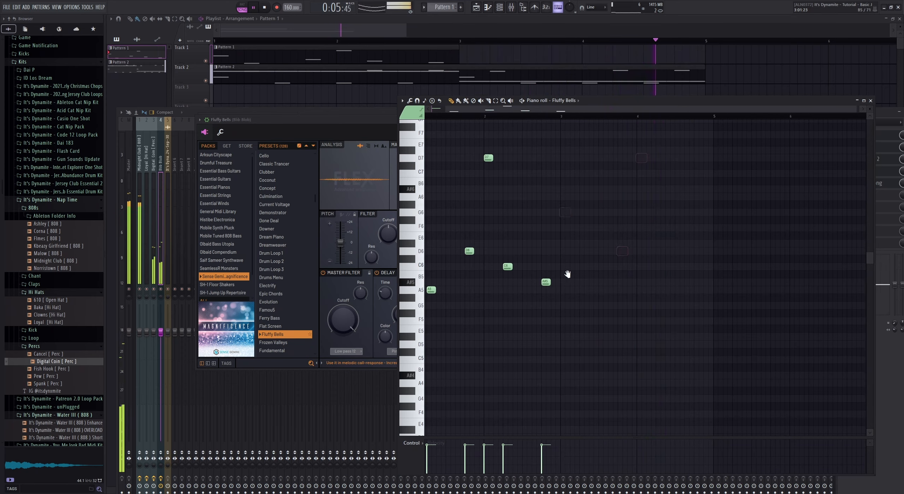
{"action": "scroll", "coordinate": [582, 229], "scroll_direction": "up", "scroll_amount": 1}
{"action": "key", "text": "ctrl+a"}
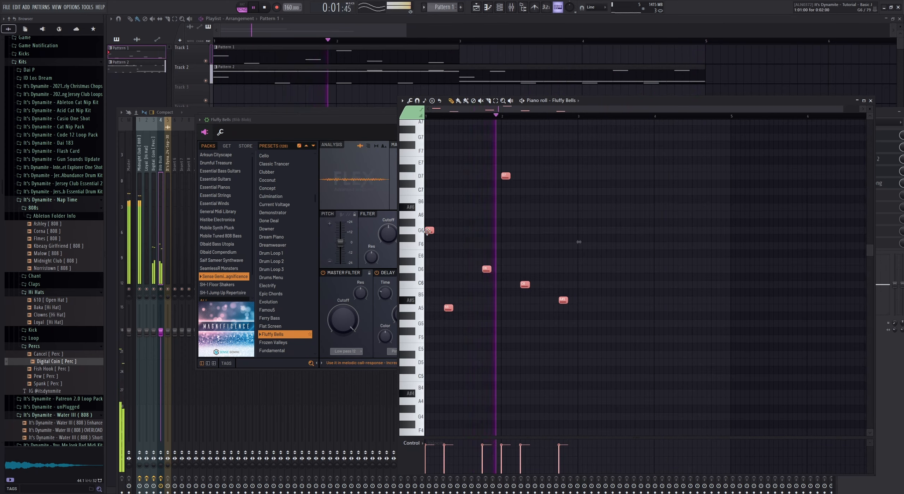
{"action": "key", "text": "ctrl+b"}
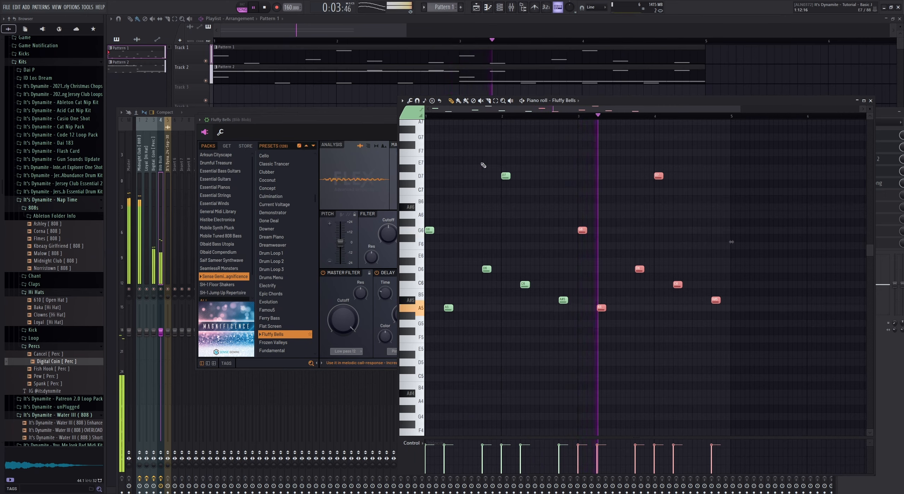
Delete all A4 and A#4 notes from the Digital Coin percussion in Pattern 2
{"action": "left_click", "coordinate": [500, 6]}
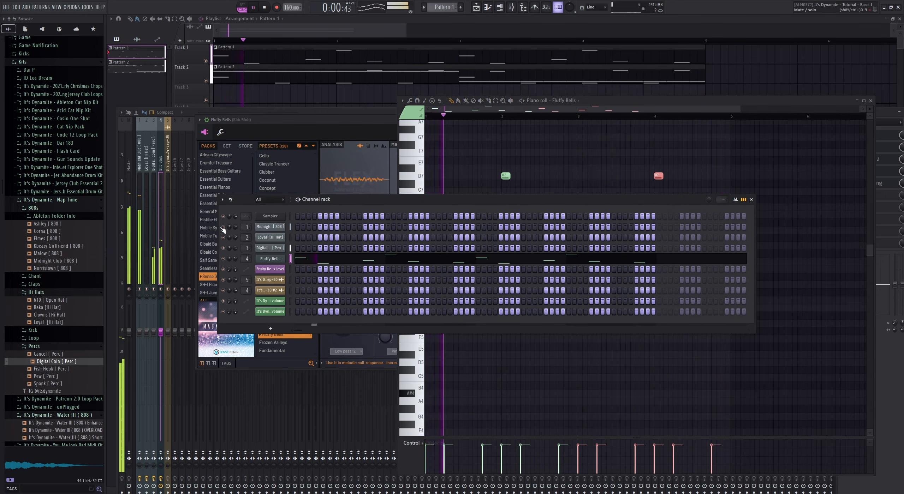
{"action": "scroll", "coordinate": [445, 3], "scroll_direction": "down", "scroll_amount": 1}
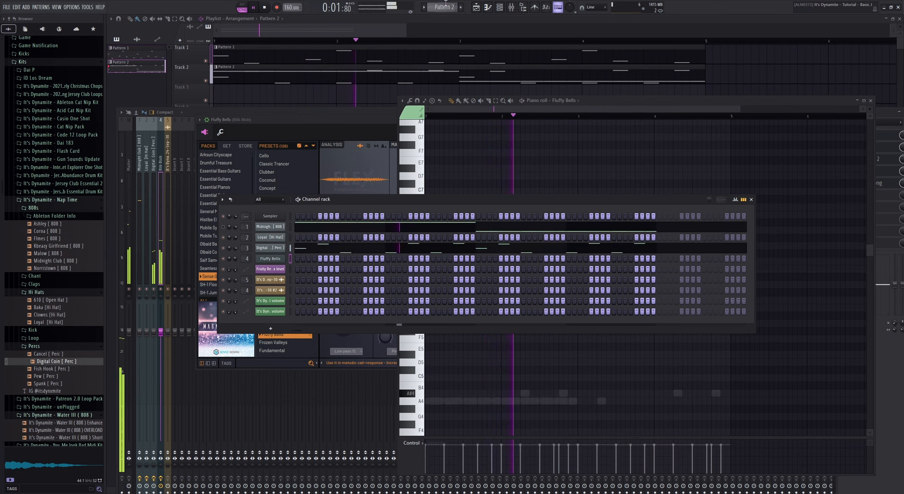
{"action": "left_click", "coordinate": [311, 248]}
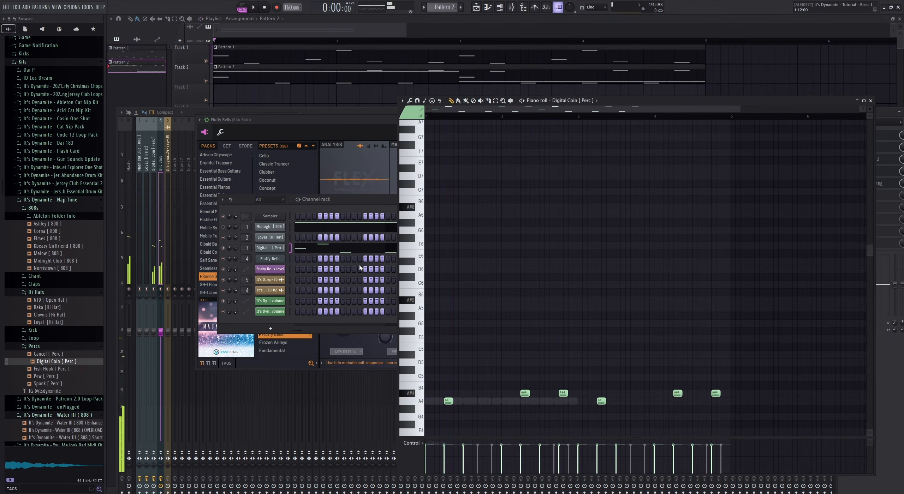
{"action": "scroll", "coordinate": [676, 197], "scroll_direction": "down", "scroll_amount": 5}
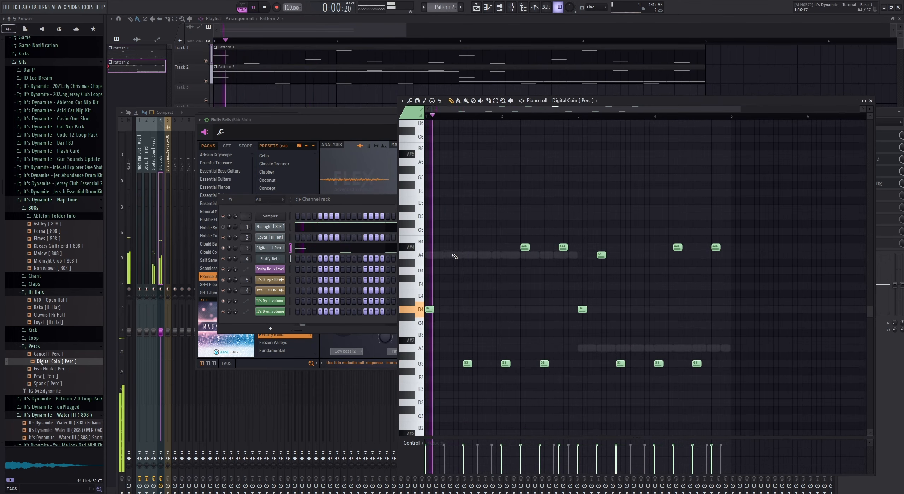
{"action": "right_click", "coordinate": [524, 246]}
{"action": "right_click", "coordinate": [563, 247]}
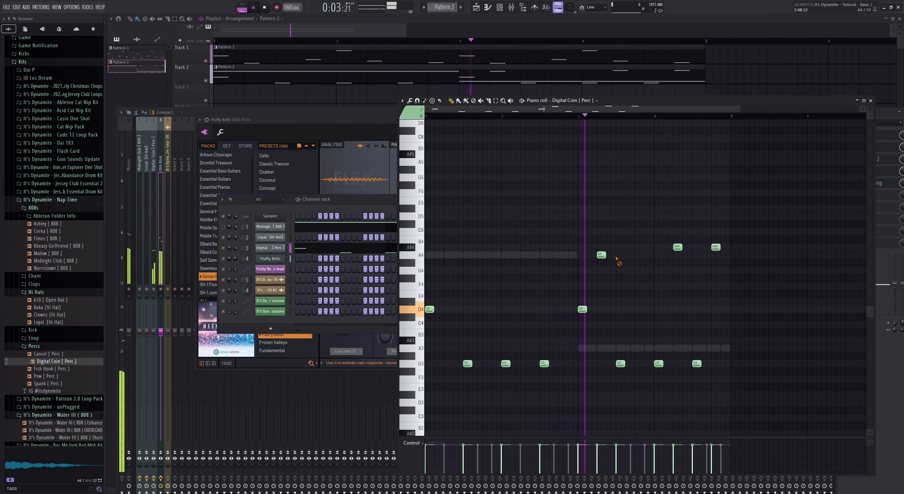
{"action": "right_click", "coordinate": [601, 255]}
{"action": "right_click", "coordinate": [676, 247]}
{"action": "right_click", "coordinate": [715, 247]}
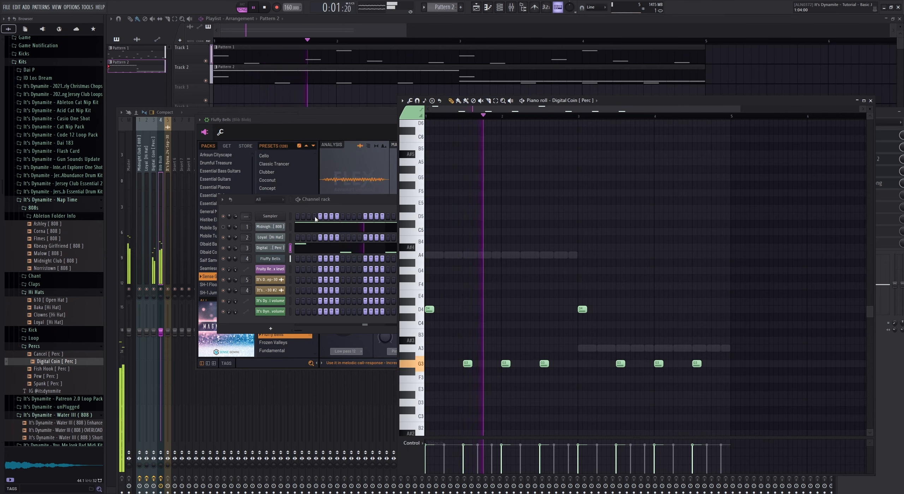
Transpose the Pattern 2 channels and the Fluffy Bells melody in Pattern 1 down one semitone
{"action": "left_click", "coordinate": [289, 227]}
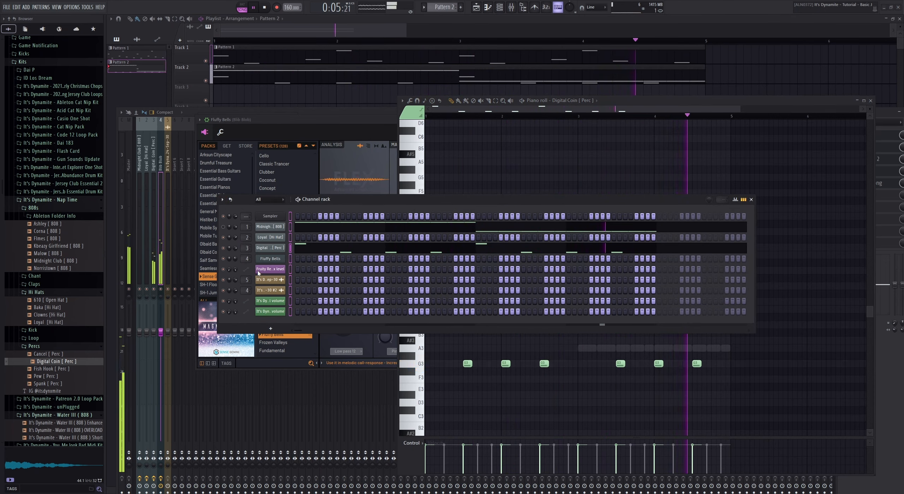
{"action": "key", "text": "shift+Down"}
{"action": "scroll", "coordinate": [449, 10], "scroll_direction": "up", "scroll_amount": 1}
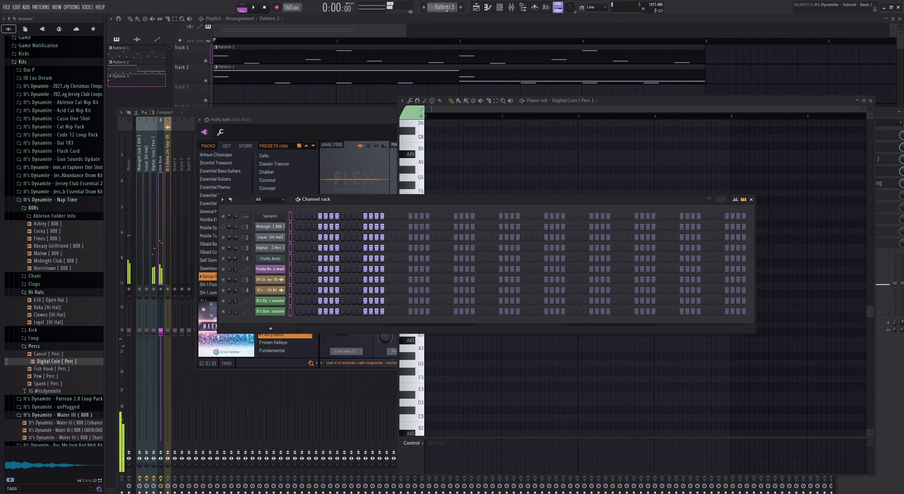
{"action": "scroll", "coordinate": [446, 9], "scroll_direction": "down", "scroll_amount": 2}
{"action": "left_click", "coordinate": [341, 257]}
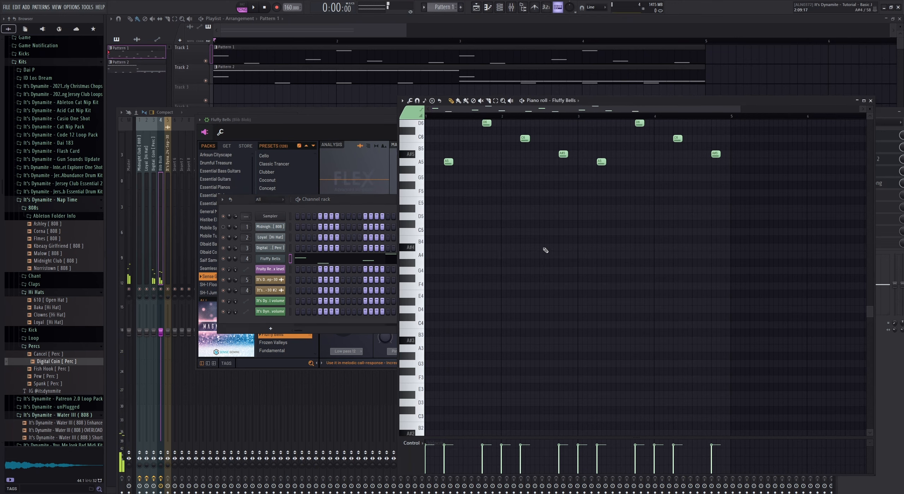
{"action": "key", "text": "shift+Down"}
{"action": "key", "text": "space"}
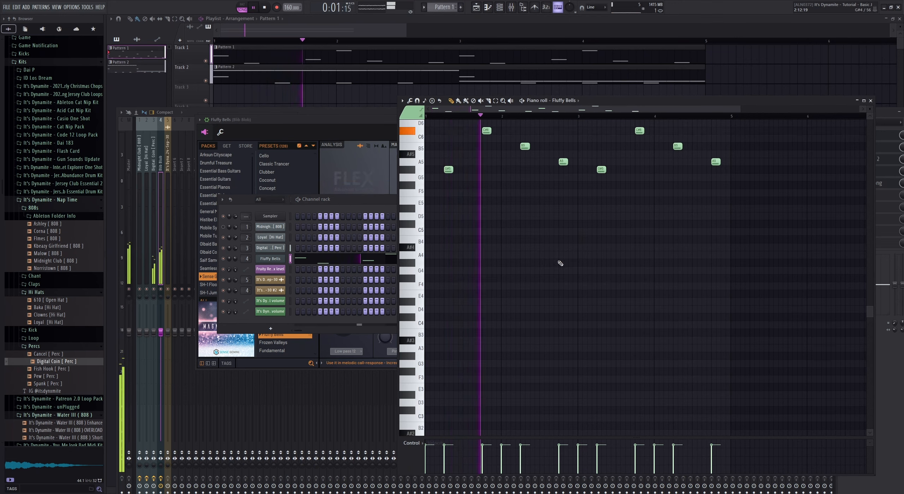
{"action": "scroll", "coordinate": [567, 282], "scroll_direction": "up", "scroll_amount": 3}
{"action": "scroll", "coordinate": [573, 211], "scroll_direction": "up", "scroll_amount": 3}
{"action": "scroll", "coordinate": [571, 203], "scroll_direction": "down", "scroll_amount": 2}
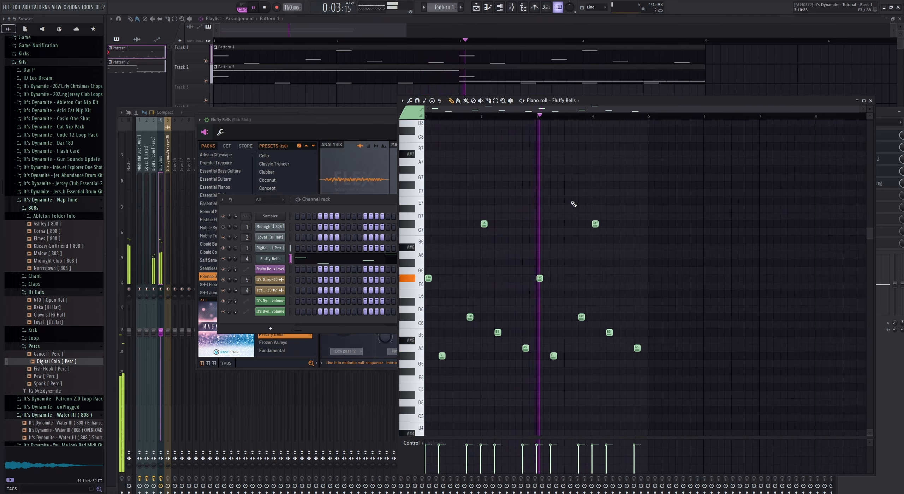
{"action": "scroll", "coordinate": [578, 203], "scroll_direction": "up", "scroll_amount": 2}
{"action": "scroll", "coordinate": [596, 200], "scroll_direction": "down", "scroll_amount": 1}
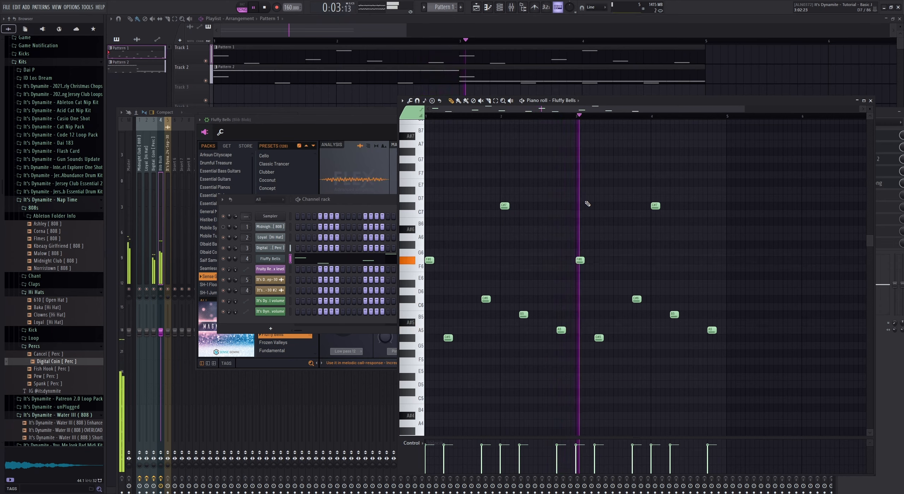
Transpose the Midnight Club 808 notes in Pattern 2 to C#5 in bars 1–2 and C#4 in bars 3–4
{"action": "left_click", "coordinate": [282, 227]}
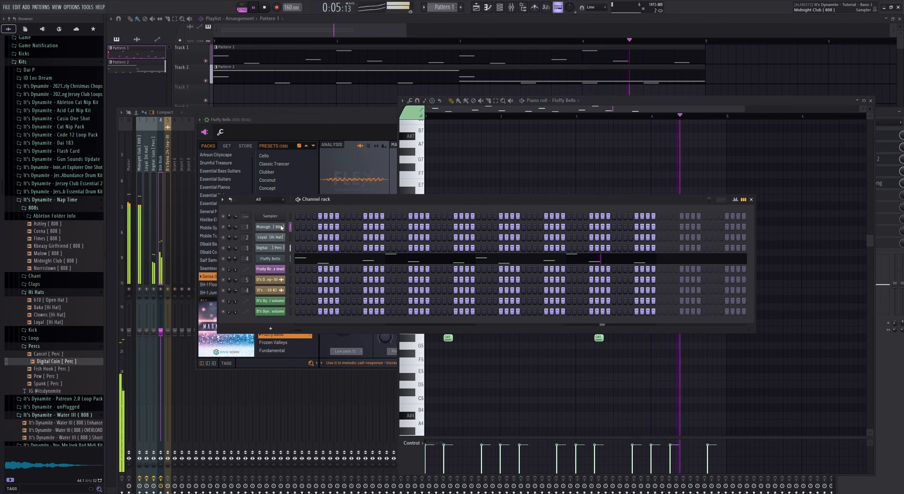
{"action": "key", "text": "space"}
{"action": "scroll", "coordinate": [434, 7], "scroll_direction": "down", "scroll_amount": 1}
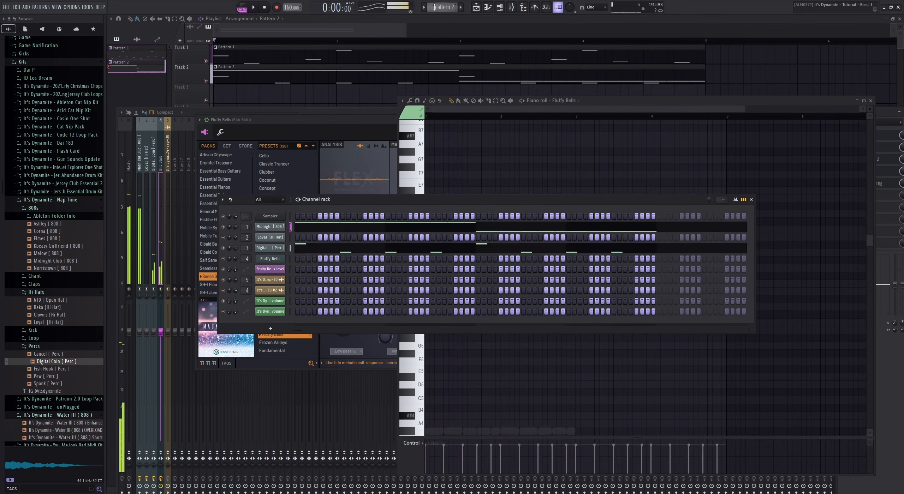
{"action": "left_click", "coordinate": [327, 227]}
{"action": "key", "text": "space"}
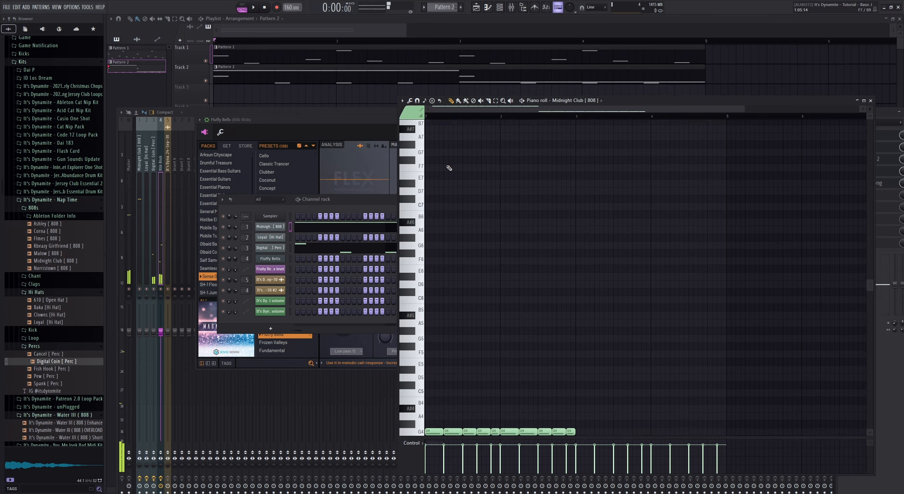
{"action": "key", "text": "space"}
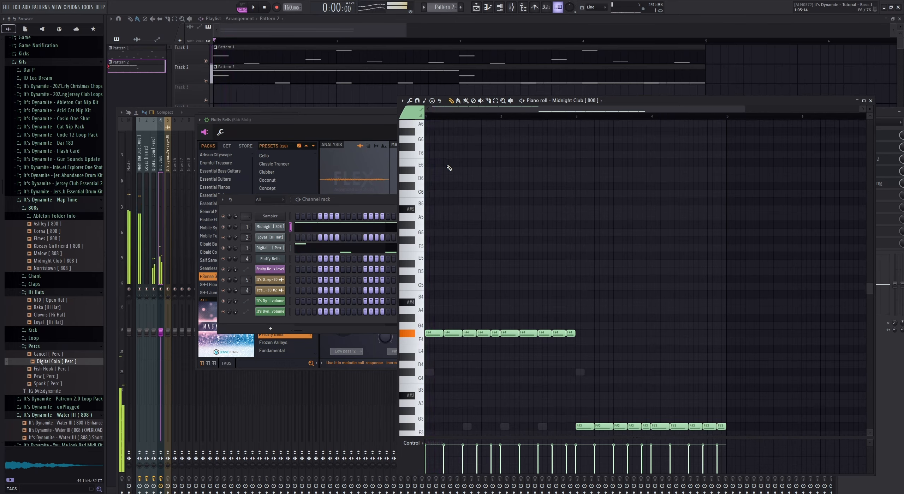
{"action": "key", "text": "shift+Down"}
{"action": "key", "text": "shift+Down"}
{"action": "key", "text": "shift+Down"}
{"action": "key", "text": "shift+Down"}
{"action": "key", "text": "shift+Down"}
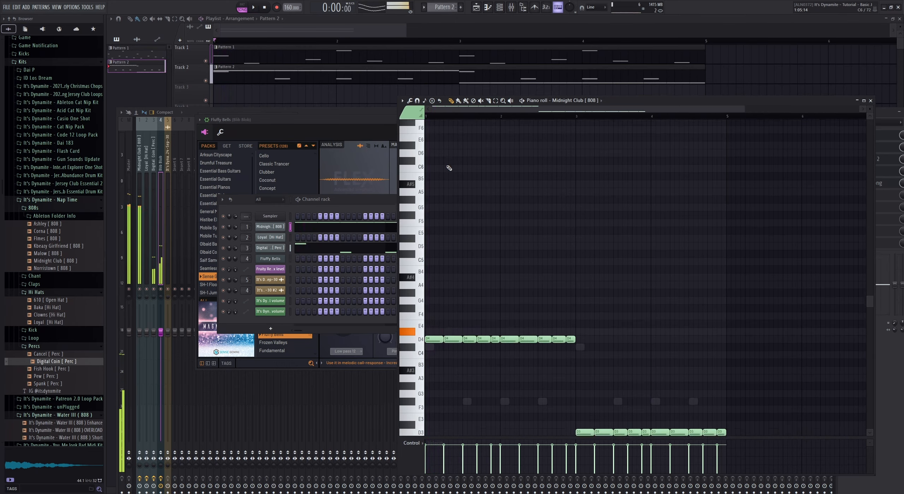
{"action": "key", "text": "space"}
{"action": "key", "text": "ctrl+Up"}
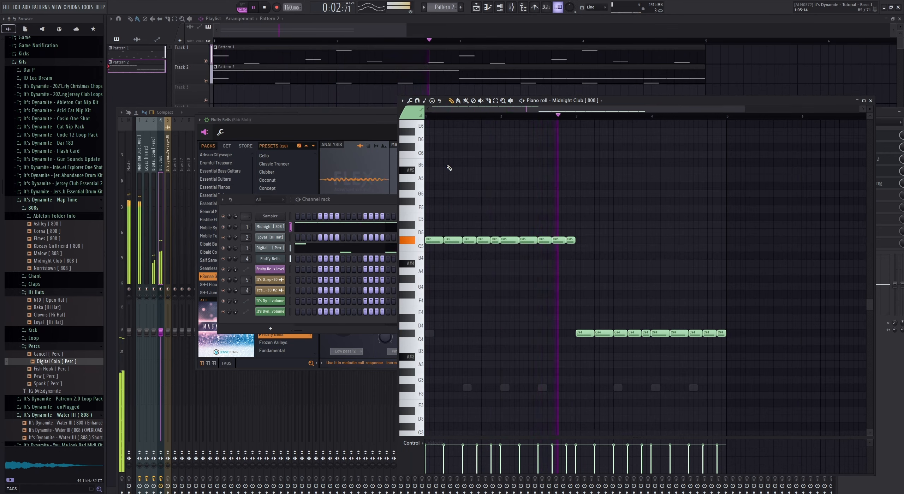
Audition the 808 hits of bars 1 and 2 at C#4 and move them up to C#6
{"action": "left_click_drag", "start_coordinate": [610, 220], "coordinate": [424, 251]}
{"action": "key", "text": "ctrl+Up"}
{"action": "key", "text": "ctrl+Down"}
{"action": "key", "text": "ctrl+Down"}
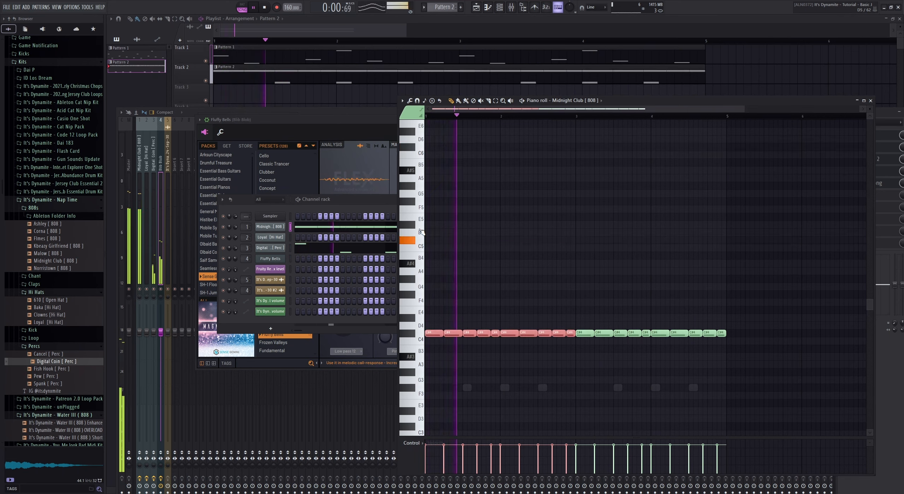
{"action": "key", "text": "ctrl+Up"}
{"action": "key", "text": "ctrl+Up"}
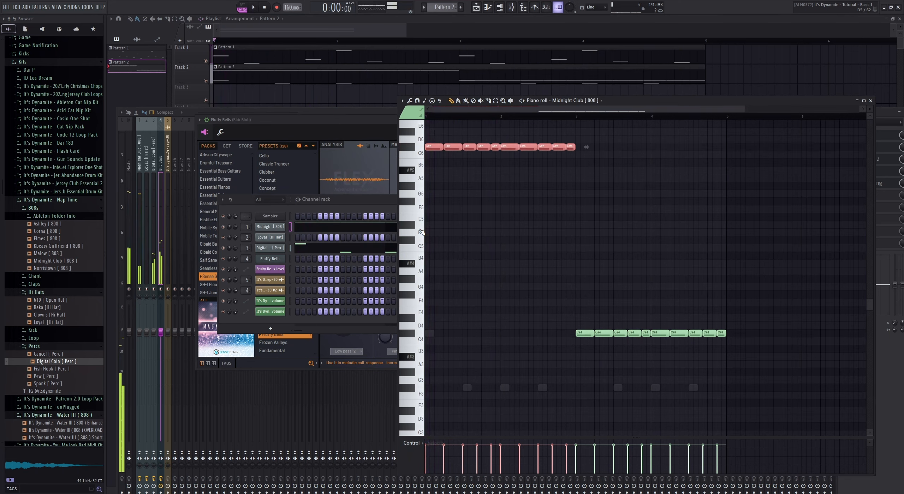
Lower the second 808 hit of bar 1 to C#5 and the following hits through bar 2 to C#4
{"action": "left_click_drag", "start_coordinate": [590, 175], "coordinate": [444, 128]}
{"action": "key", "text": "ctrl+Down"}
{"action": "key", "text": "space"}
{"action": "left_click_drag", "start_coordinate": [602, 205], "coordinate": [467, 284]}
{"action": "key", "text": "space"}
{"action": "key", "text": "ctrl+Down"}
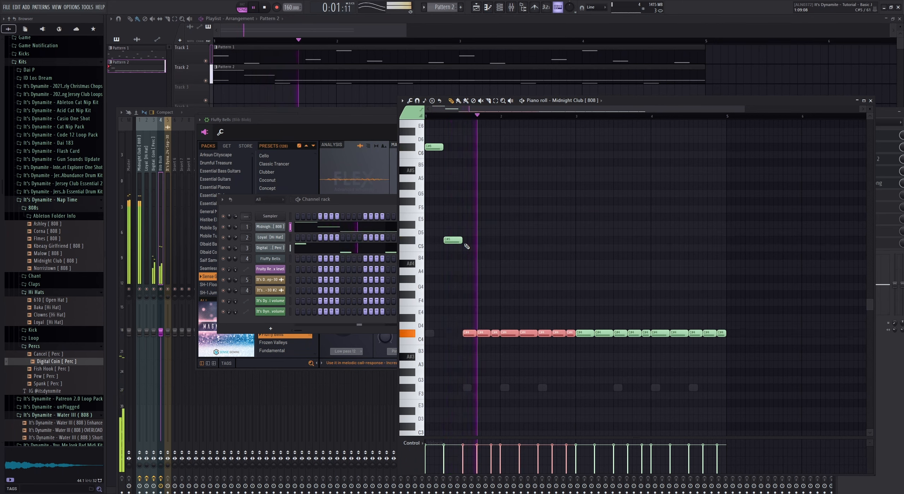
{"action": "left_click", "coordinate": [599, 226]}
Raise the first two 808 hits of bar 3 one octave to C#5
{"action": "scroll", "coordinate": [601, 226], "scroll_direction": "up", "scroll_amount": 4}
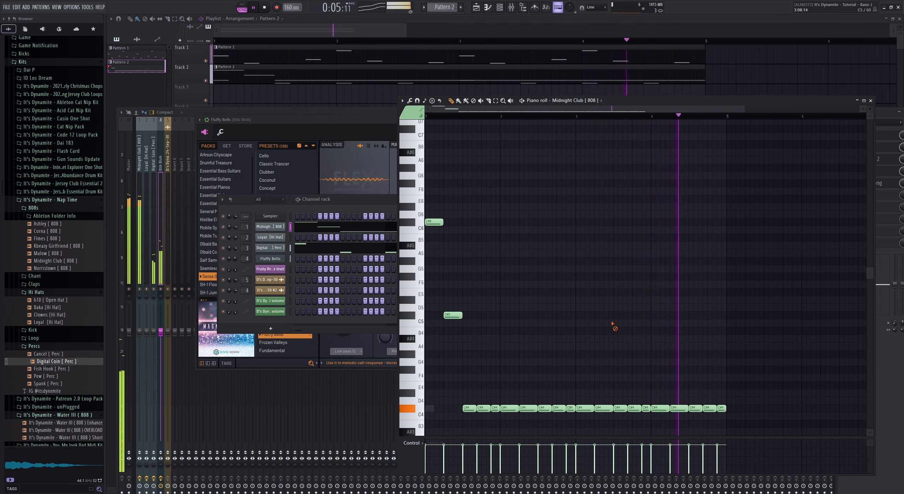
{"action": "left_click_drag", "start_coordinate": [614, 394], "coordinate": [577, 425]}
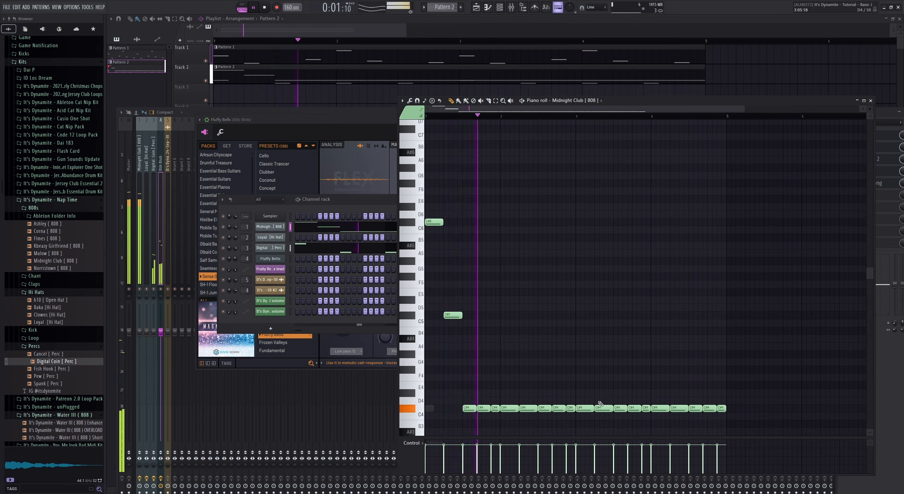
{"action": "key", "text": "ctrl+Up"}
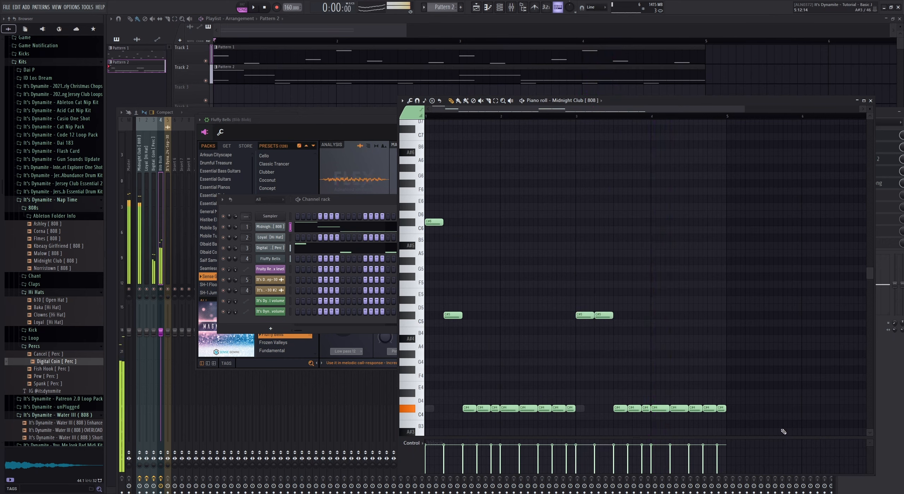
Try raising the last three 808 hits of bar 4 to D4, and undo the change
{"action": "left_click_drag", "start_coordinate": [730, 414], "coordinate": [698, 396]}
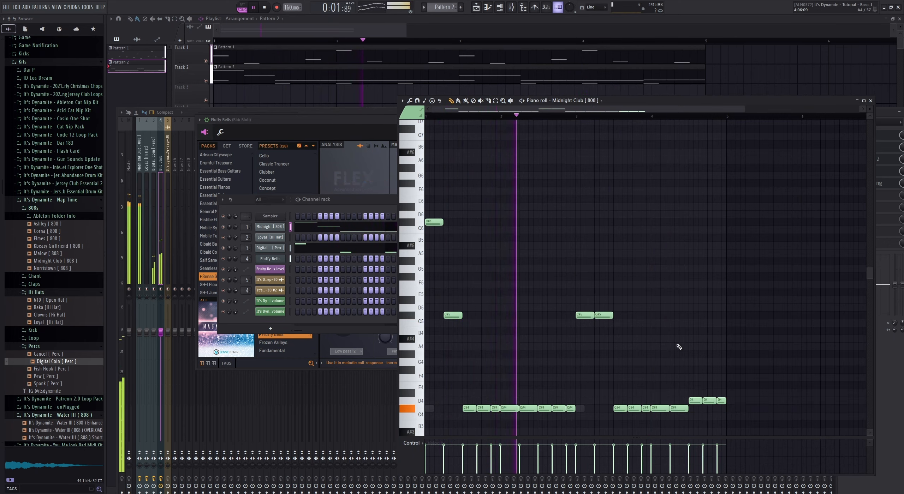
{"action": "left_click", "coordinate": [656, 287]}
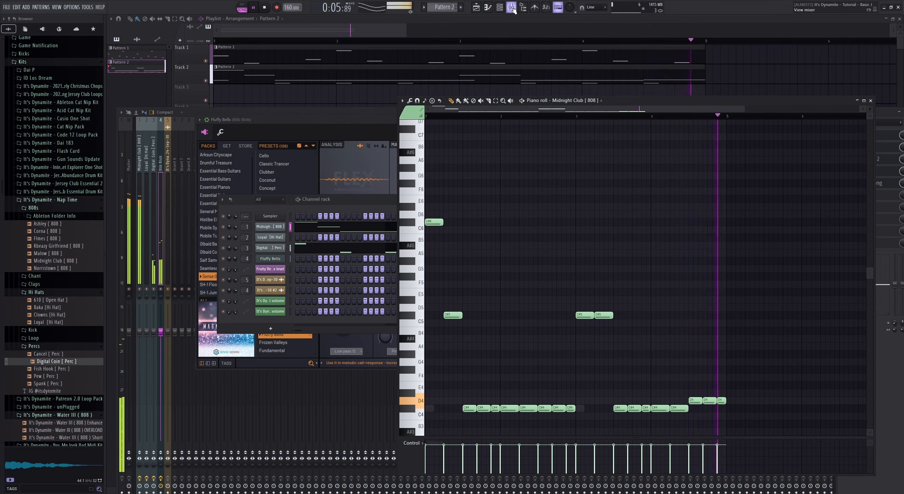
{"action": "key", "text": "ctrl+z"}
{"action": "left_click", "coordinate": [673, 314]}
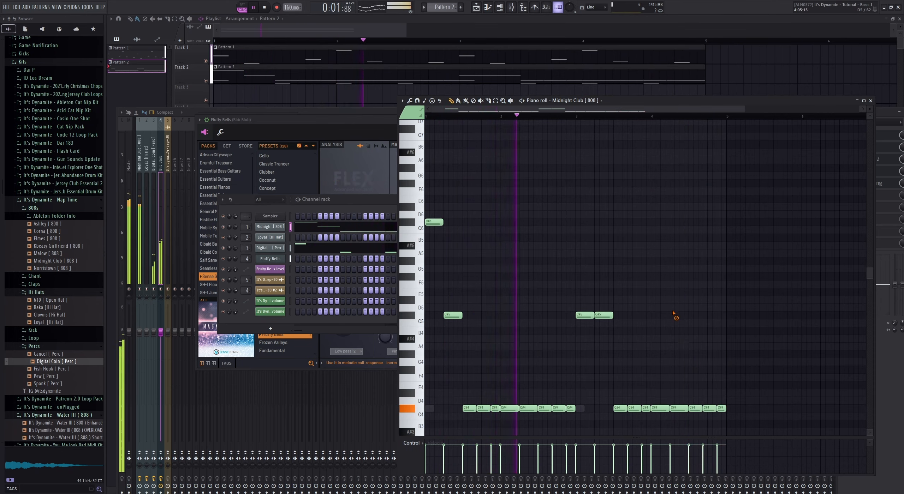
Try extra 808 notes at A#3 and A3 in the second half of bar 4, and delete them
{"action": "scroll", "coordinate": [674, 314], "scroll_direction": "down", "scroll_amount": 5}
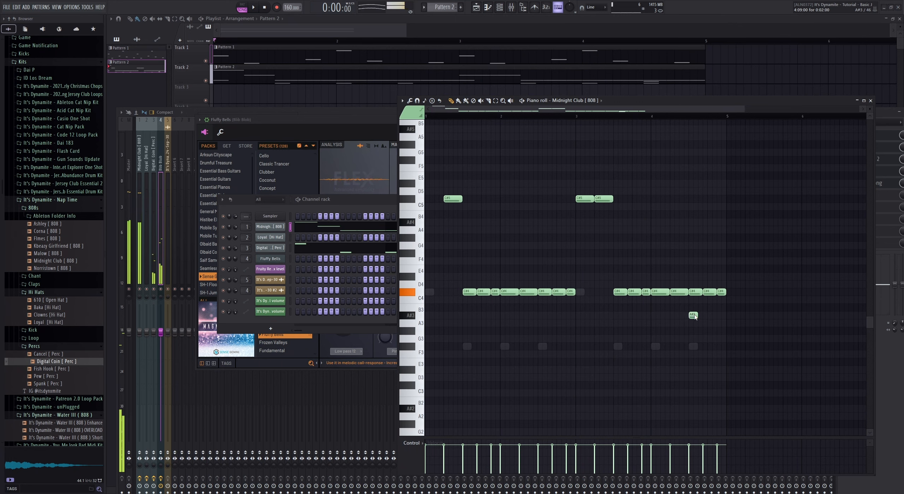
{"action": "left_click", "coordinate": [699, 322]}
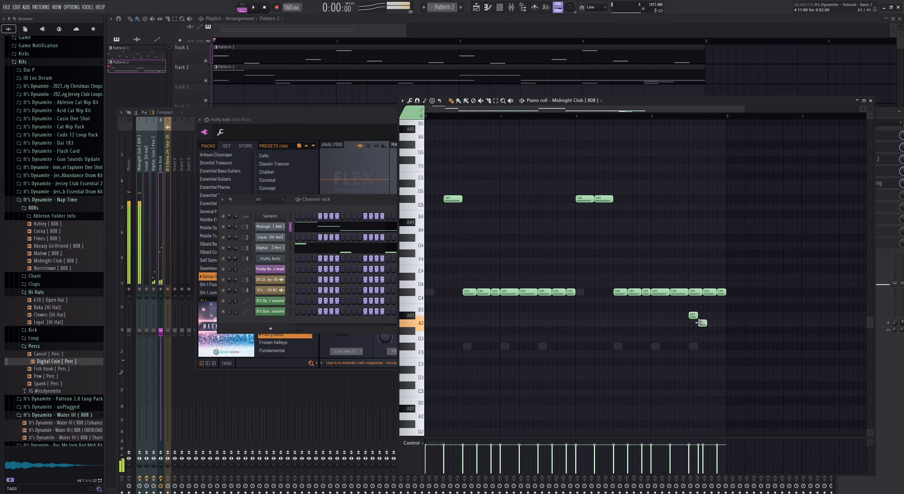
{"action": "key", "text": "space"}
{"action": "right_click", "coordinate": [702, 323]}
{"action": "right_click", "coordinate": [693, 315]}
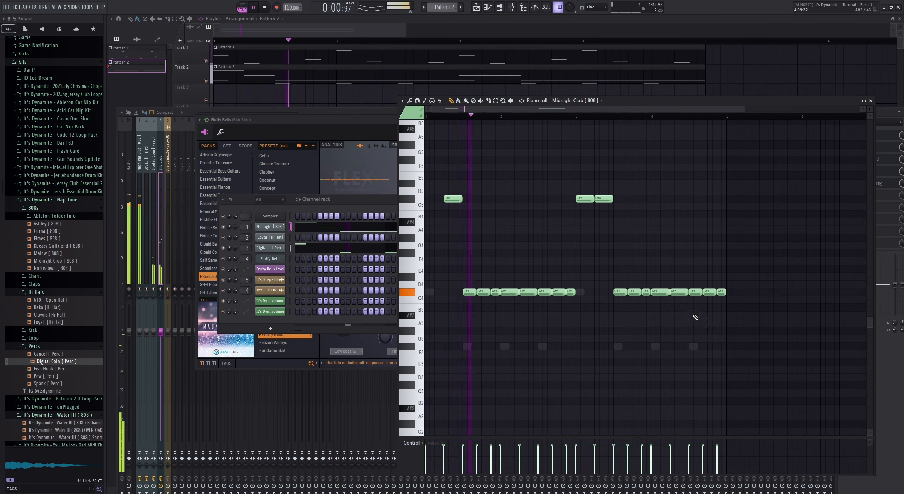
Lower the last three 808 hits of bar 4 to G#3 and listen to the loop
{"action": "left_click_drag", "start_coordinate": [740, 304], "coordinate": [695, 334]}
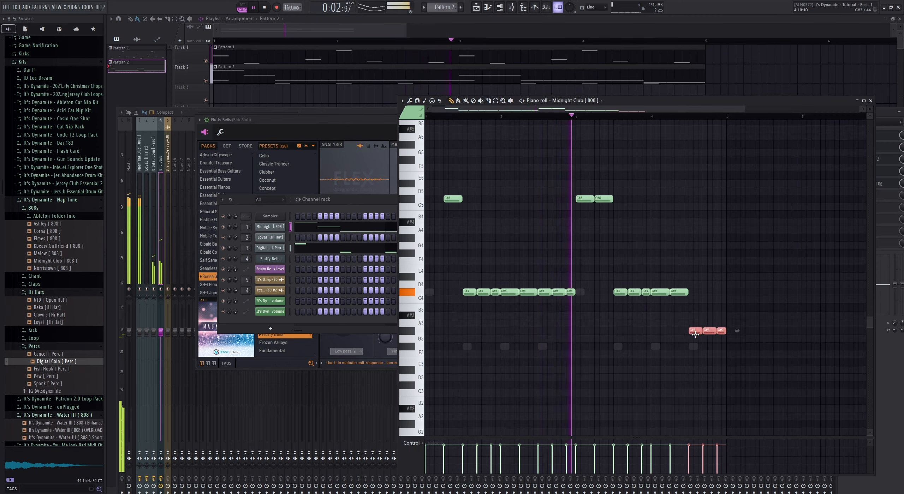
{"action": "scroll", "coordinate": [716, 288], "scroll_direction": "up", "scroll_amount": 3}
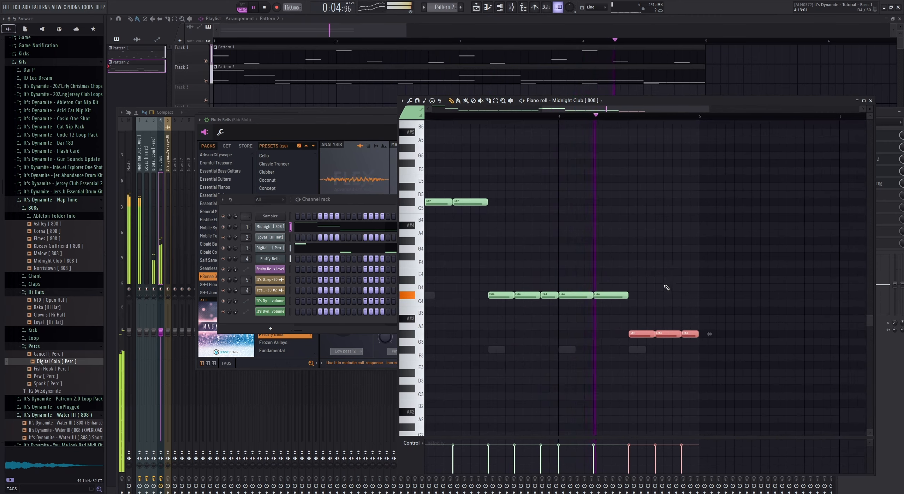
{"action": "scroll", "coordinate": [651, 284], "scroll_direction": "down", "scroll_amount": 4}
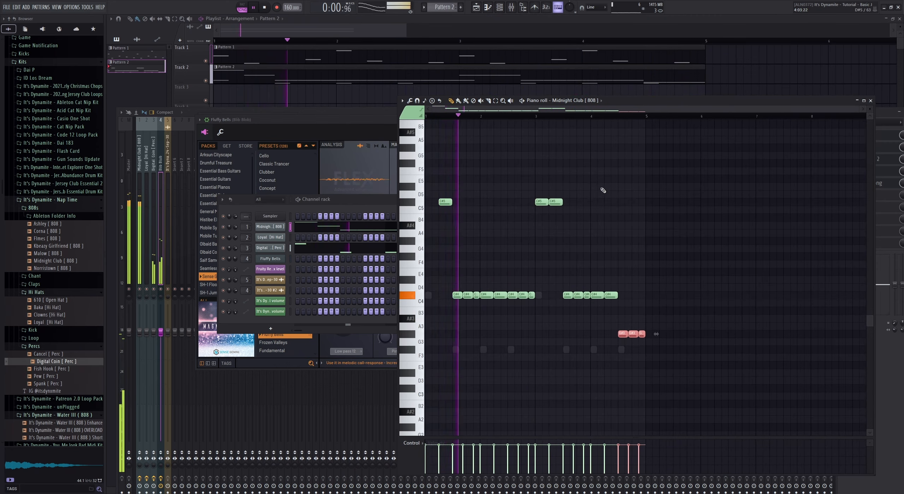
{"action": "scroll", "coordinate": [603, 198], "scroll_direction": "up", "scroll_amount": 2}
{"action": "key", "text": "space"}
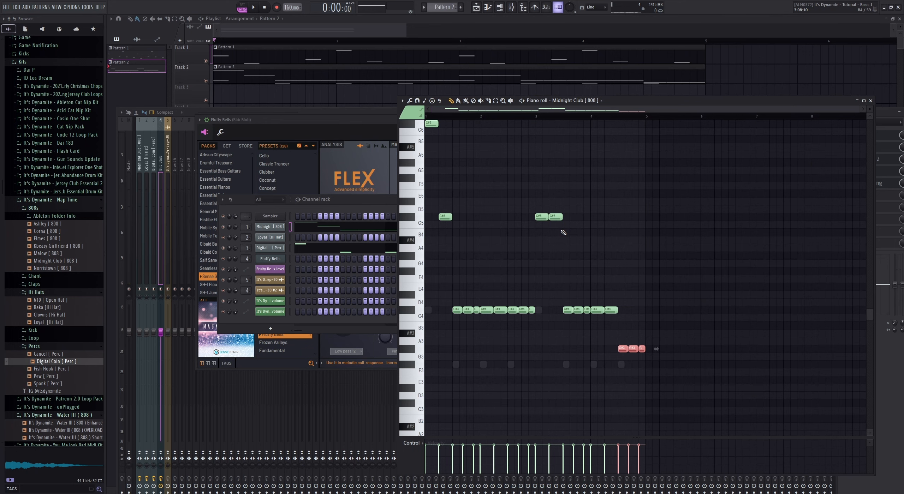
Reshape the Quick sat curve on the Midnight Club 808 mixer track during playback, adding a steep low-end point followed by a slight dip
{"action": "scroll", "coordinate": [572, 236], "scroll_direction": "up", "scroll_amount": 1}
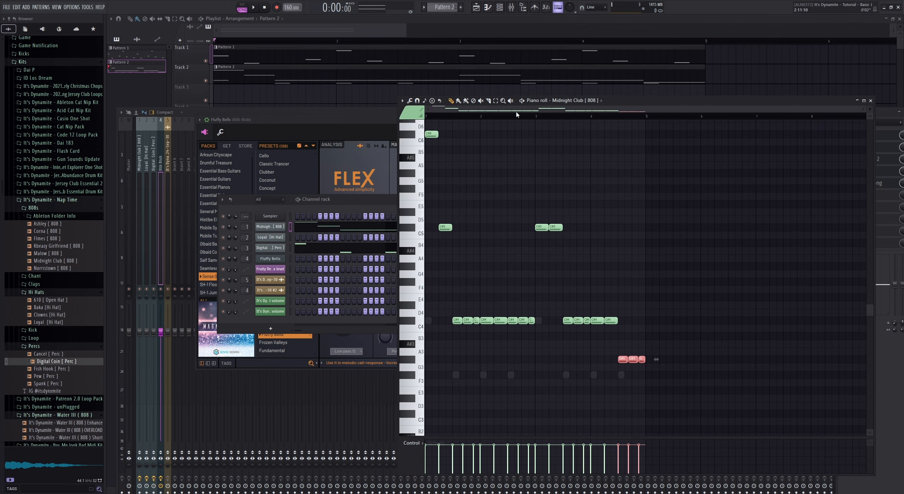
{"action": "left_click", "coordinate": [512, 7]}
{"action": "key", "text": "space"}
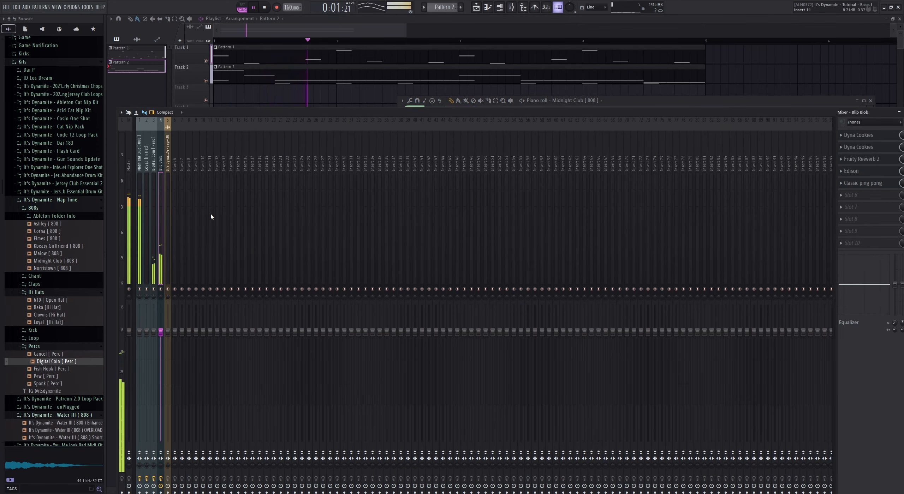
{"action": "left_click", "coordinate": [141, 225]}
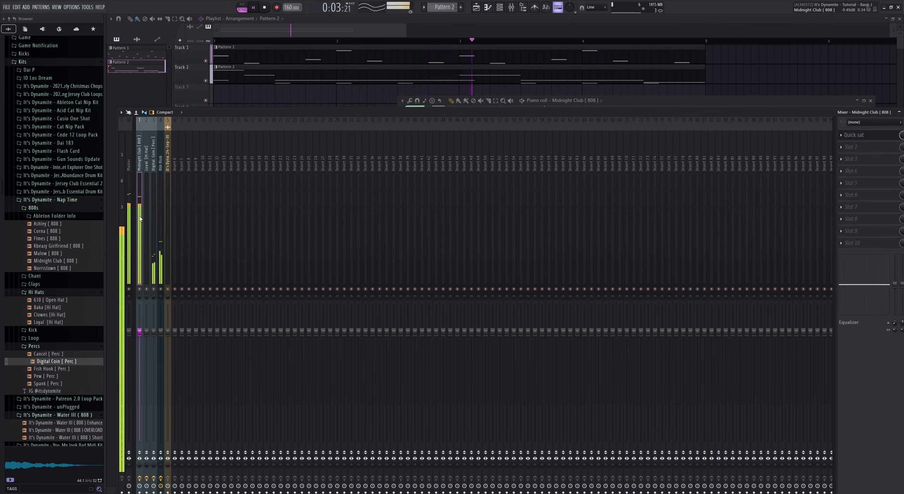
{"action": "left_click", "coordinate": [853, 134]}
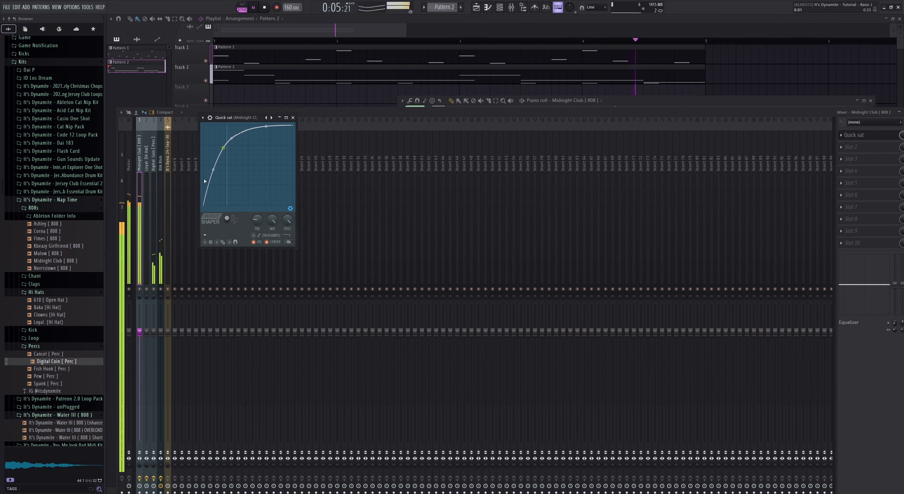
{"action": "left_click_drag", "start_coordinate": [213, 169], "coordinate": [213, 160]}
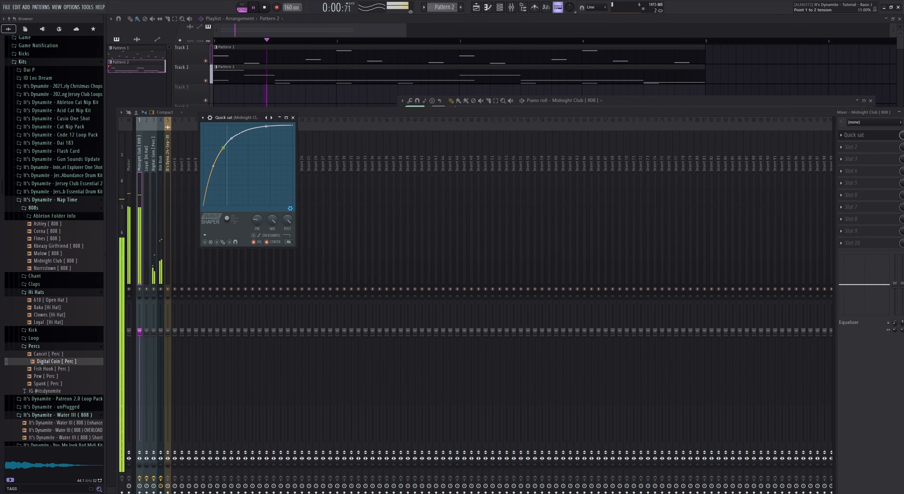
{"action": "right_click", "coordinate": [207, 173]}
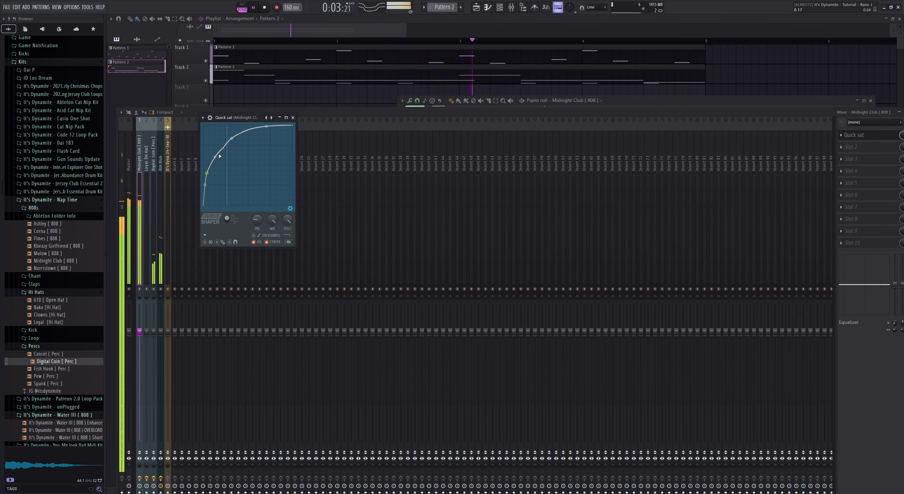
{"action": "left_click_drag", "start_coordinate": [224, 149], "coordinate": [215, 167]}
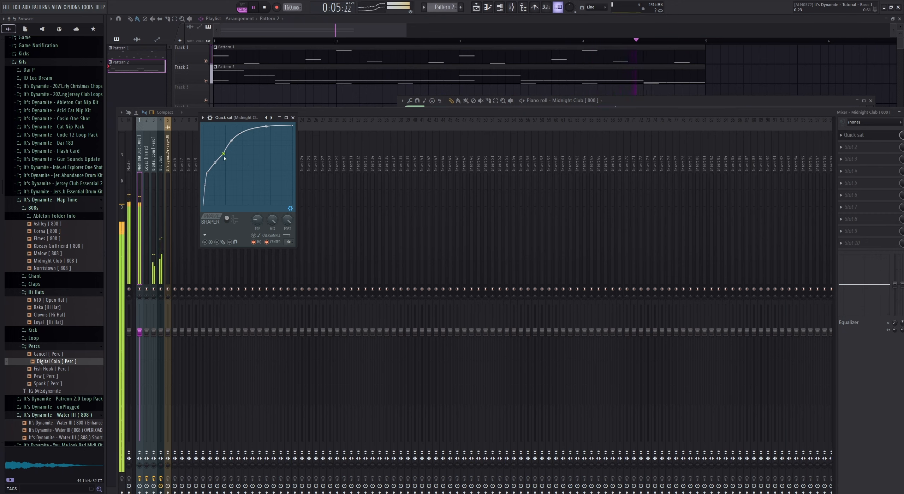
{"action": "left_click_drag", "start_coordinate": [224, 157], "coordinate": [209, 162]}
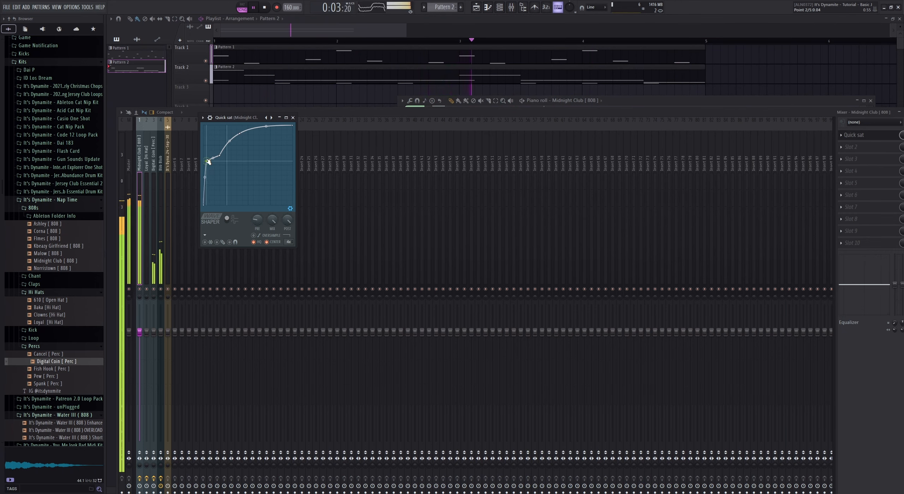
{"action": "mouse_move", "coordinate": [210, 162]}
{"action": "left_mouse_down"}
{"action": "mouse_move", "coordinate": [216, 147]}
{"action": "mouse_move", "coordinate": [220, 166]}
{"action": "left_mouse_up"}
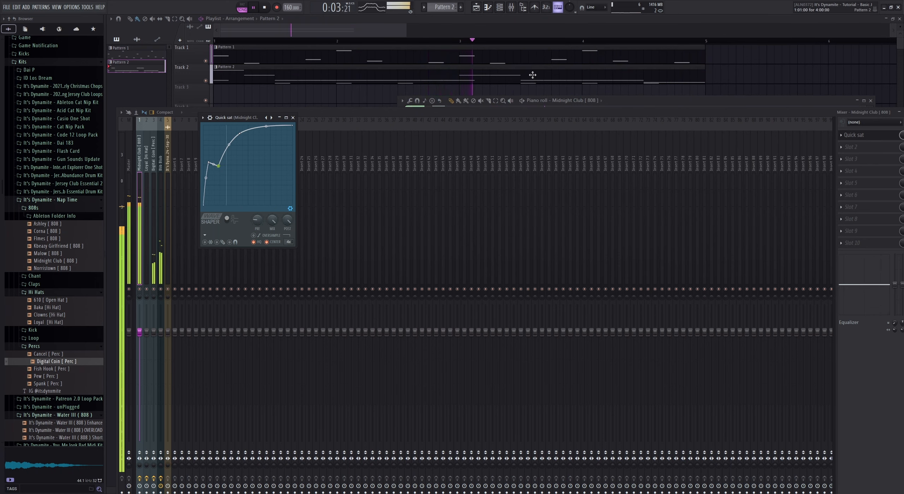
Enable oversampling in Quick sat while the 808 notes play, and stop playback
{"action": "left_click", "coordinate": [487, 7]}
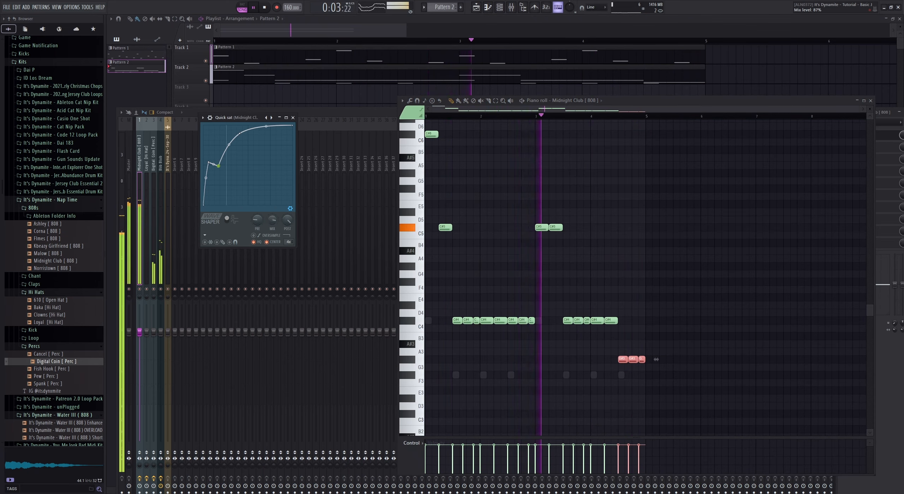
{"action": "left_click", "coordinate": [254, 236]}
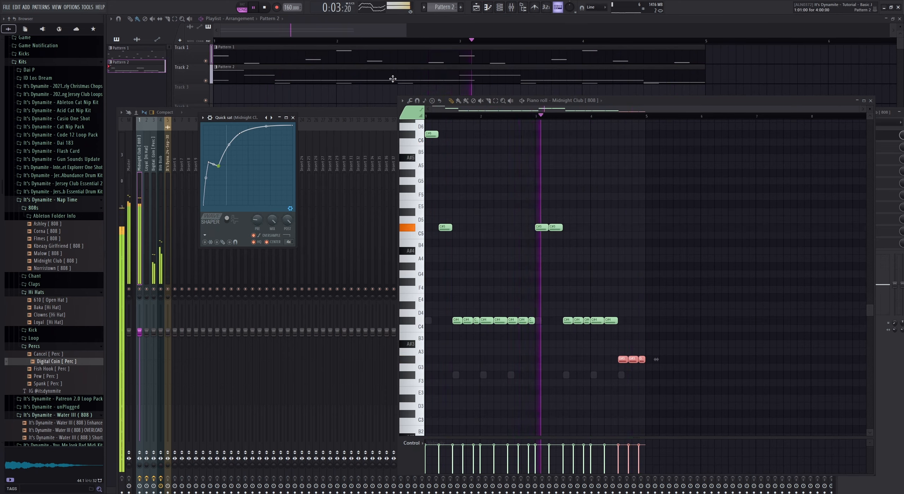
{"action": "key", "text": "space"}
Switch to Pattern 1 and play the beat through to review the melody together with the 808
{"action": "key", "text": "F6"}
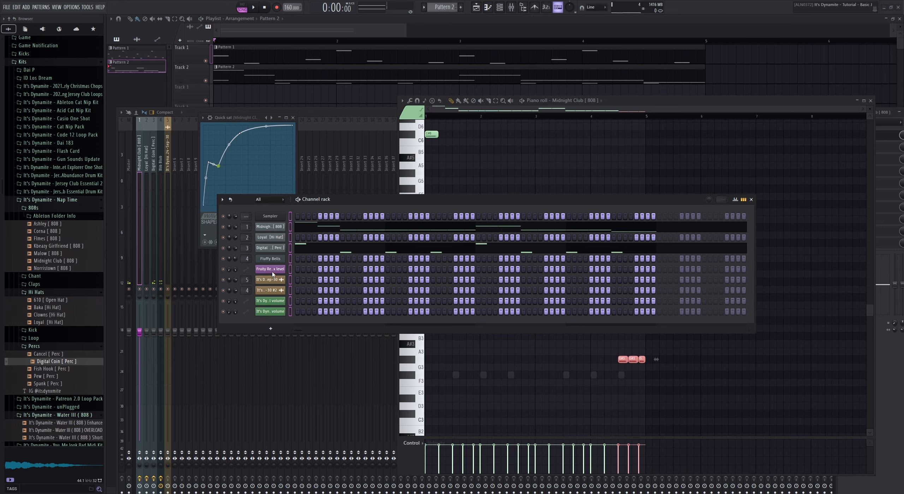
{"action": "key", "text": "KP_Subtract"}
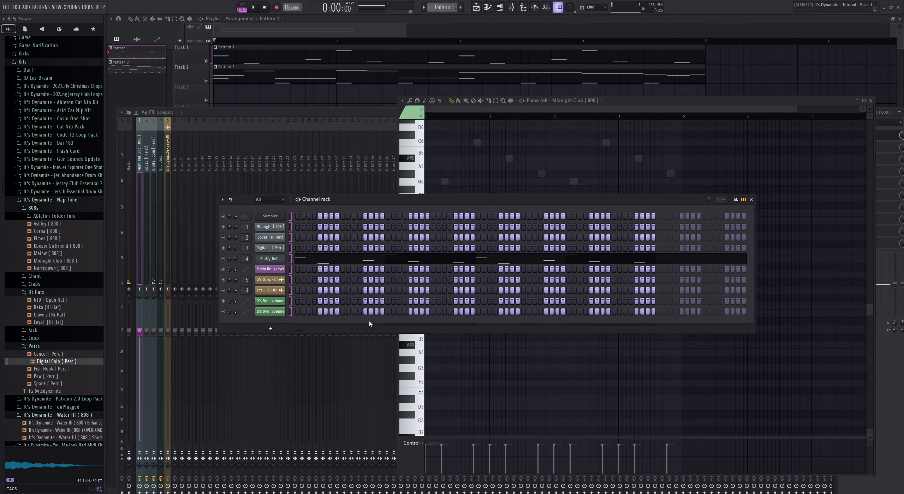
{"action": "key", "text": "space"}
{"action": "left_click", "coordinate": [464, 170]}
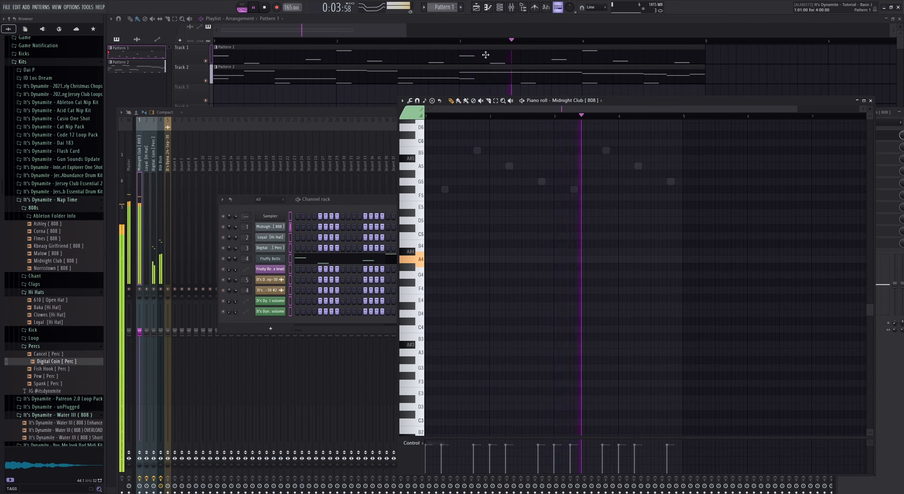
{"action": "left_click", "coordinate": [345, 200]}
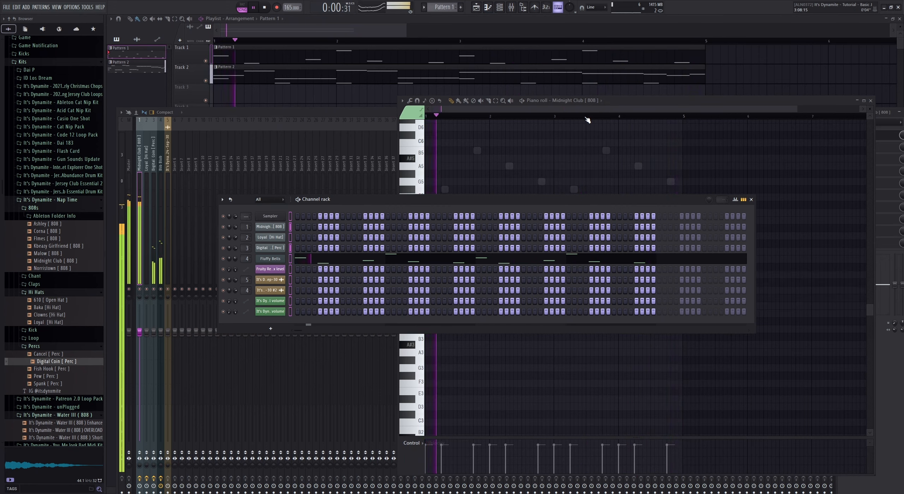
{"action": "key", "text": "space"}
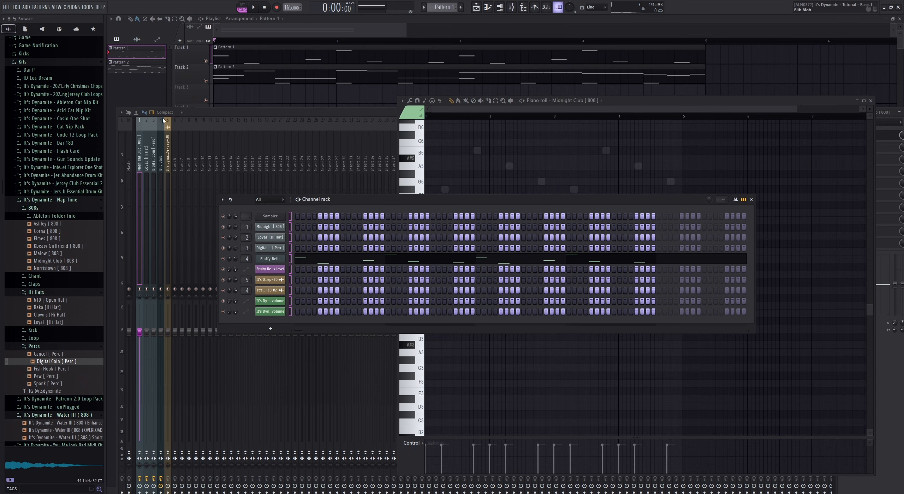
Look at the effects on the Midnight Club 808 mixer track and bring the Playlist to the front
{"action": "left_click", "coordinate": [142, 134]}
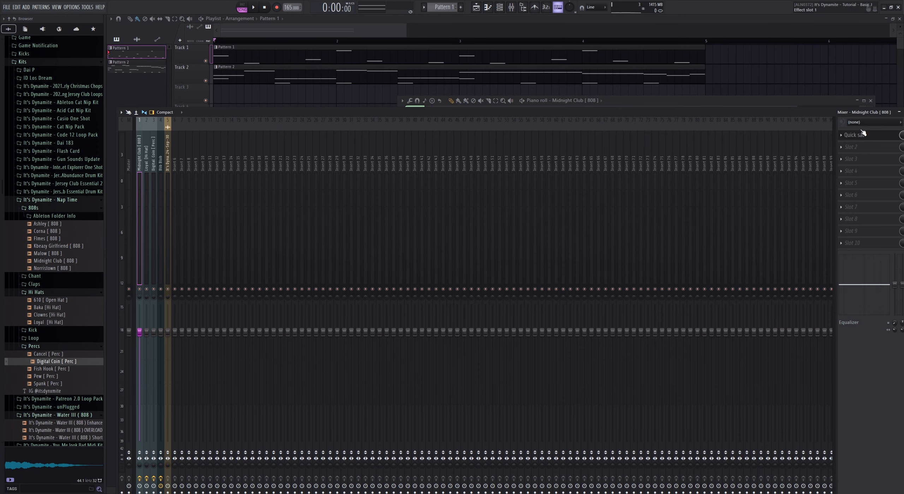
{"action": "left_click", "coordinate": [365, 26]}
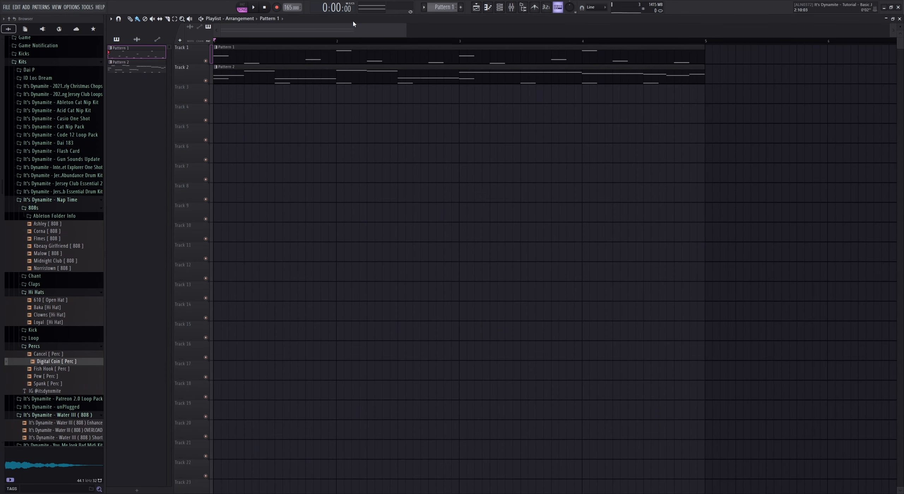